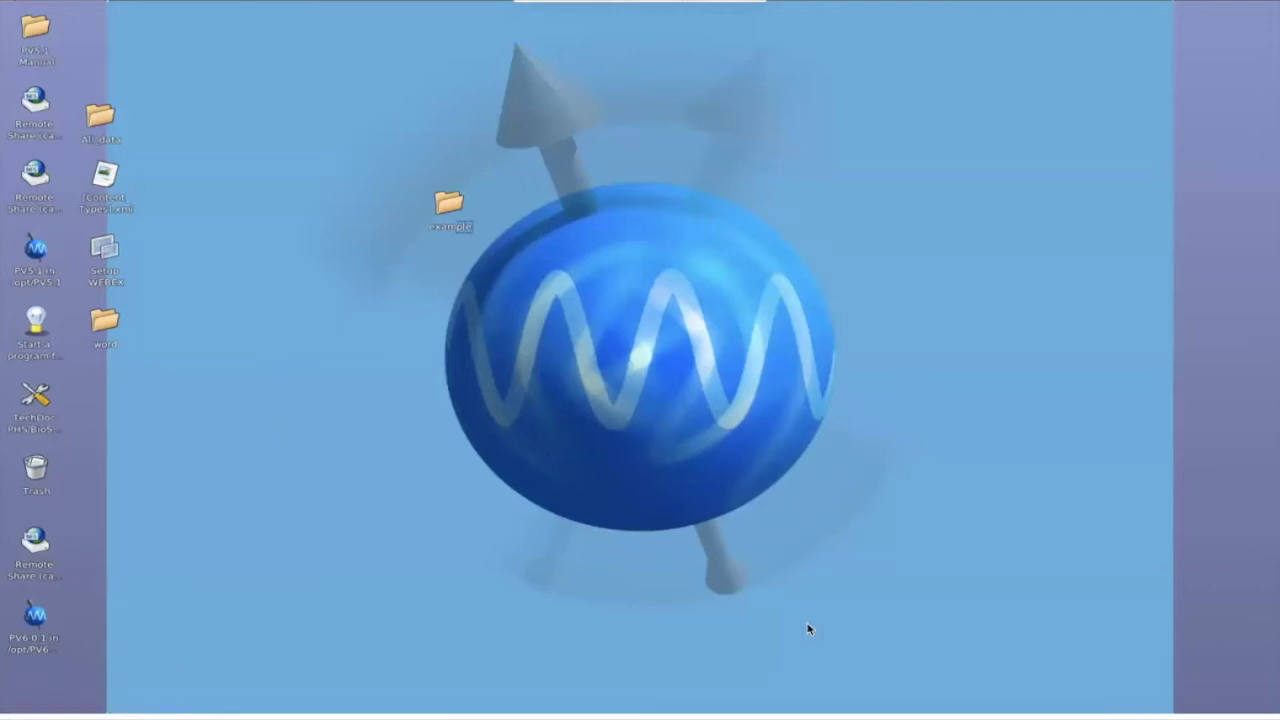
- Open the example folder on the desktop to show its data folders and basis file
{"action": "mouse_move", "coordinate": [266, 600]}
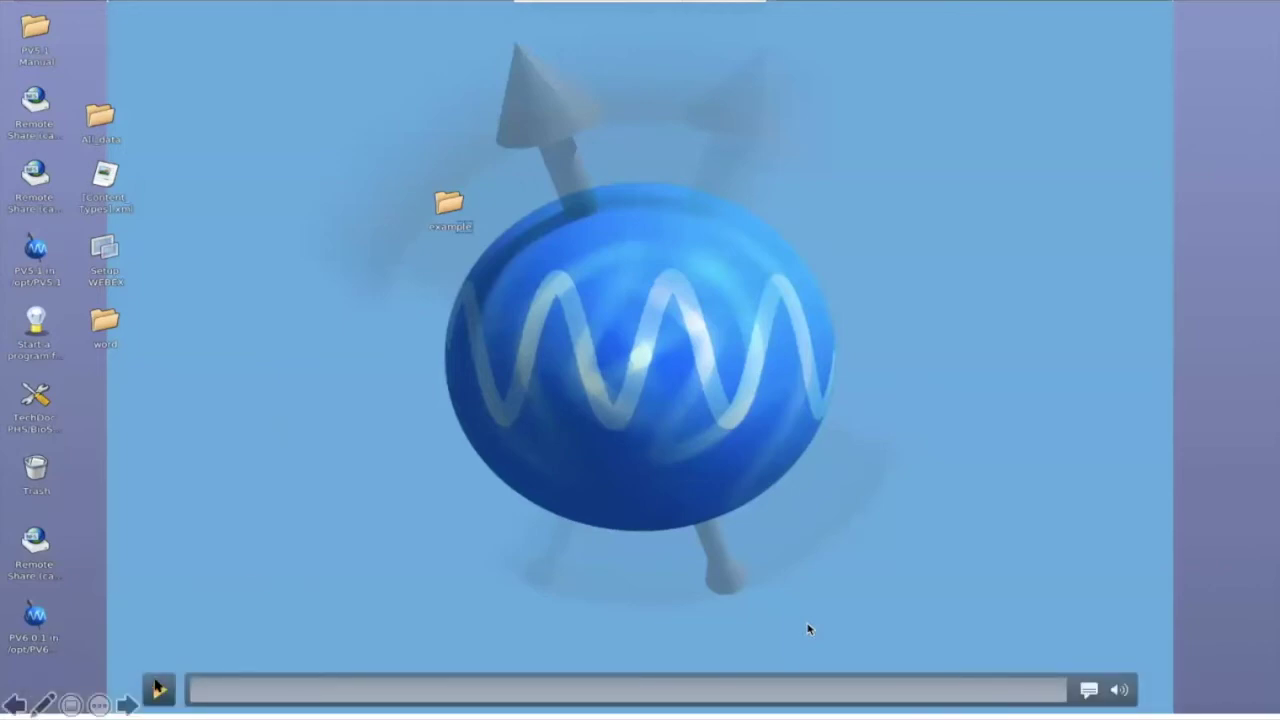
{"action": "left_click", "coordinate": [158, 688]}
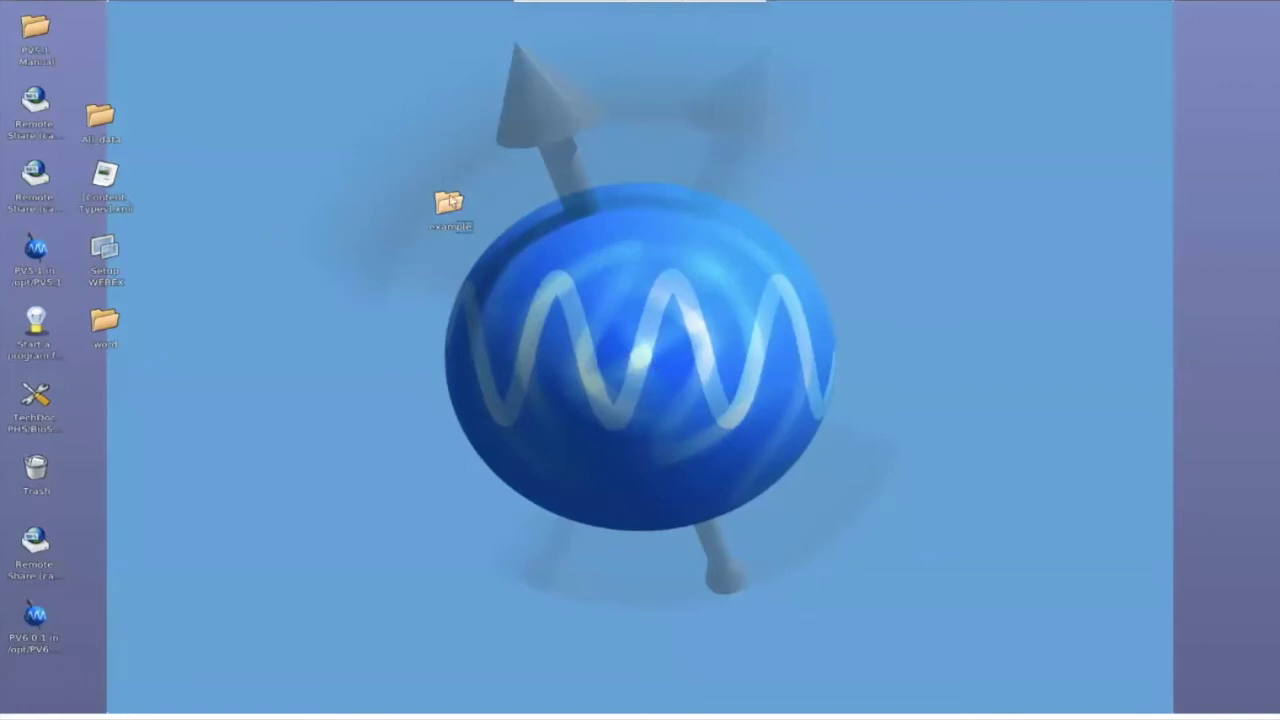
{"action": "left_click", "coordinate": [449, 202]}
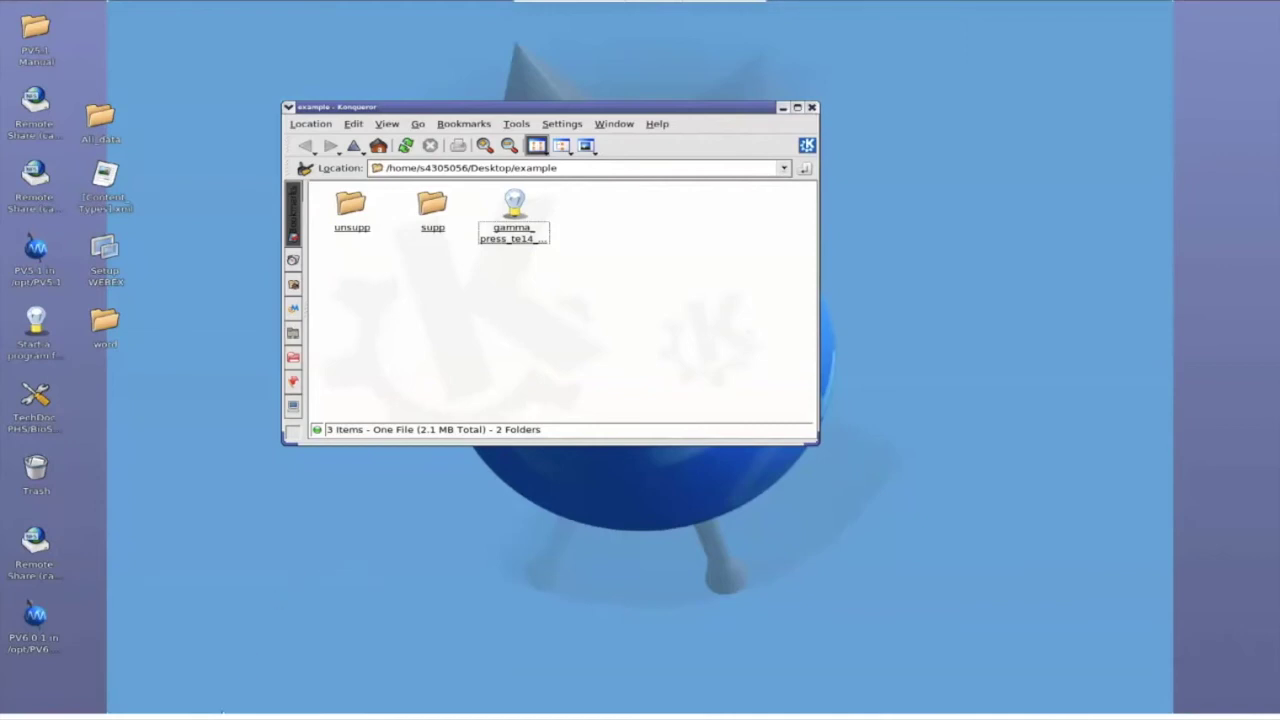
- Open a terminal and change to the ~/.lcmodel/ directory
{"action": "mouse_move", "coordinate": [224, 712]}
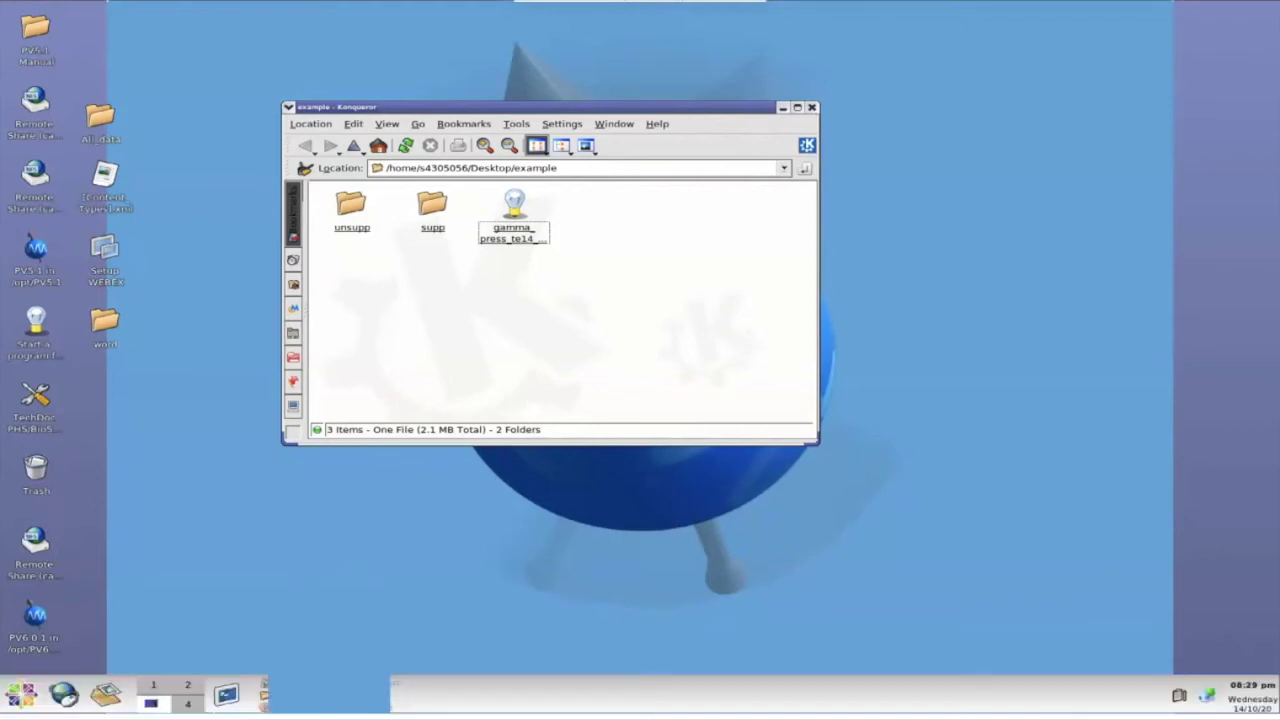
{"action": "left_click", "coordinate": [226, 695]}
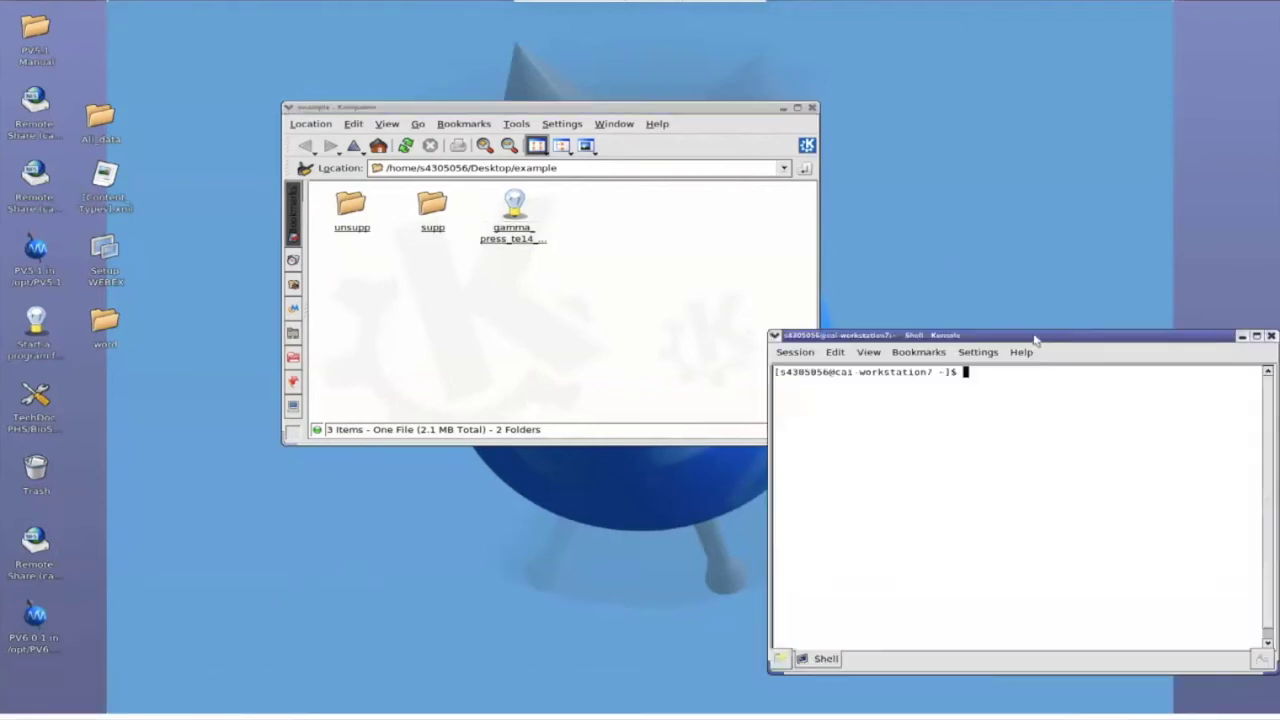
{"action": "left_click_drag", "start_coordinate": [1035, 341], "coordinate": [613, 278]}
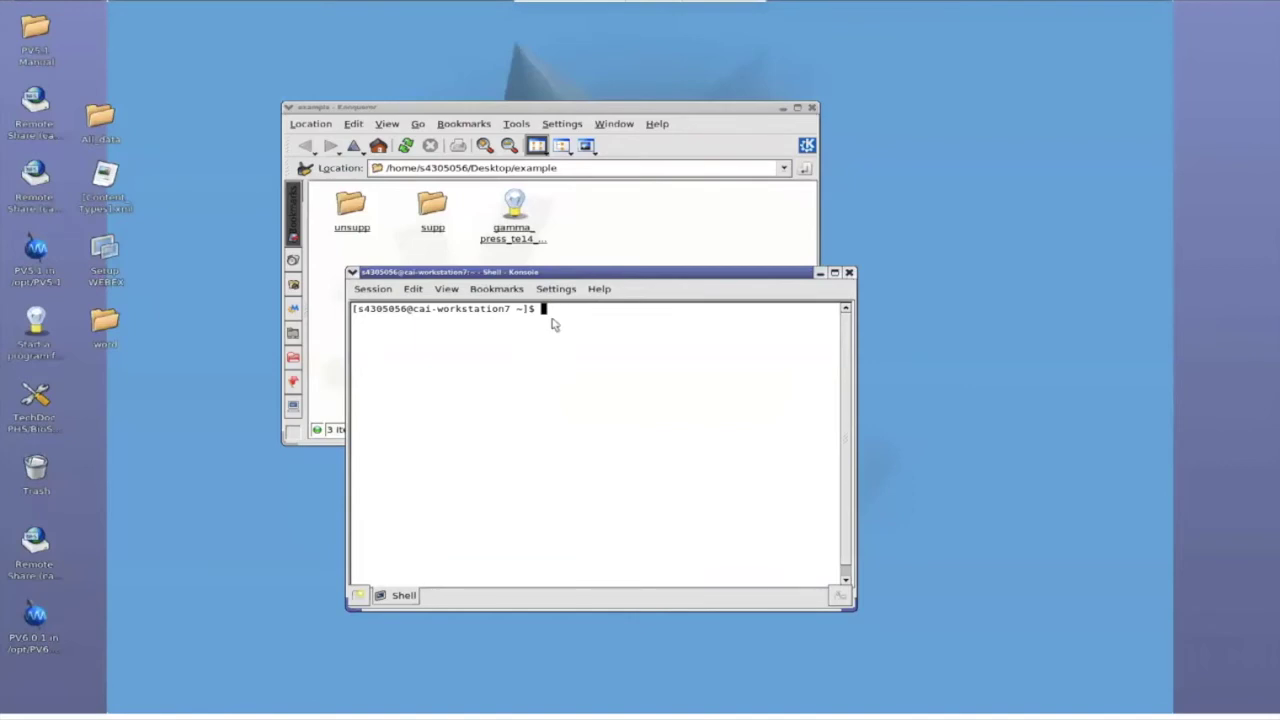
{"action": "type", "text": "cd ~"}
{"action": "type", "text": "/.lcmodel/"}
{"action": "key", "text": "Return"}
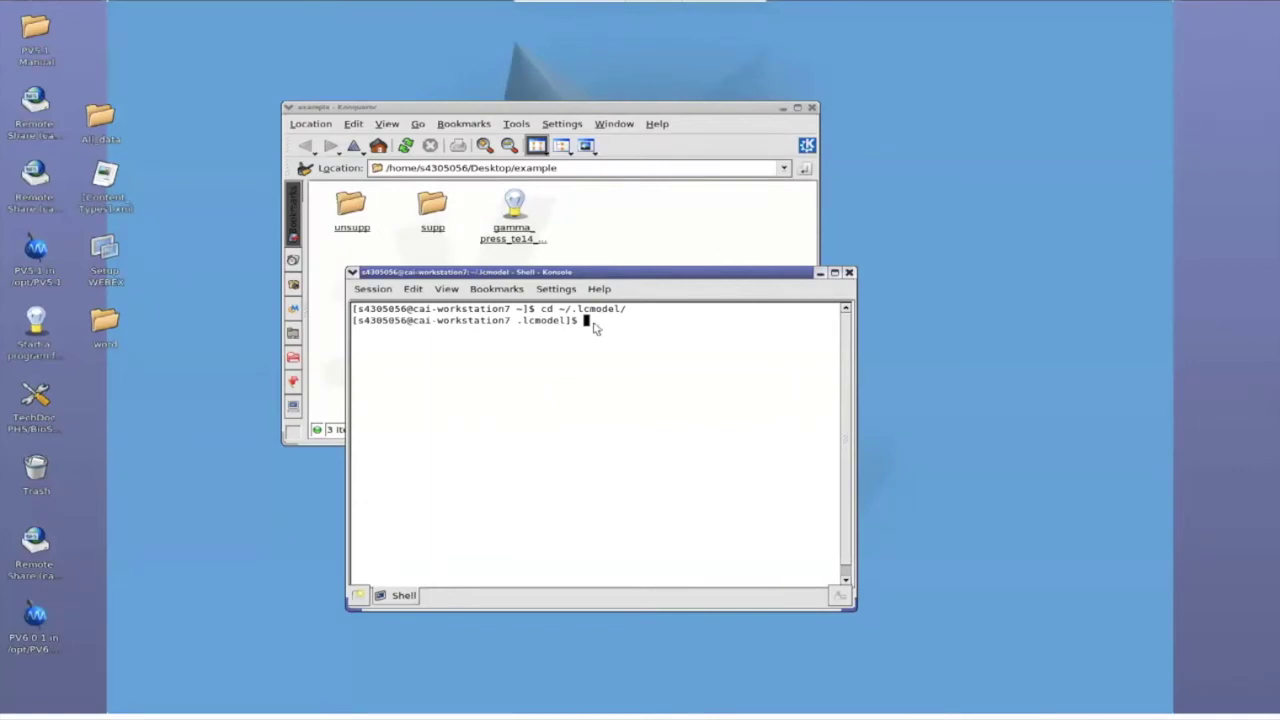
- Launch the LCModel interface with ./lcmgui and use the user profile test1
{"action": "type", "text": "./"}
{"action": "type", "text": "lcmo"}
{"action": "type", "text": "ui"}
{"action": "key", "text": "Return"}
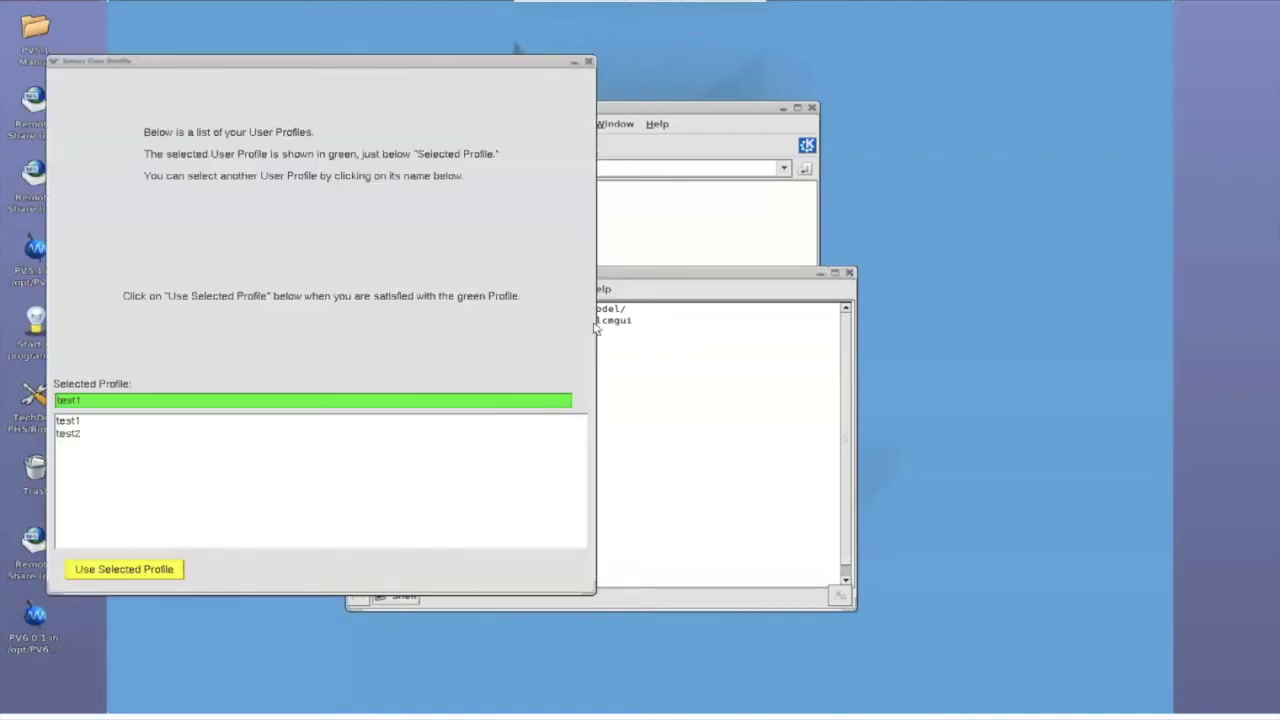
{"action": "left_click_drag", "start_coordinate": [303, 63], "coordinate": [760, 98]}
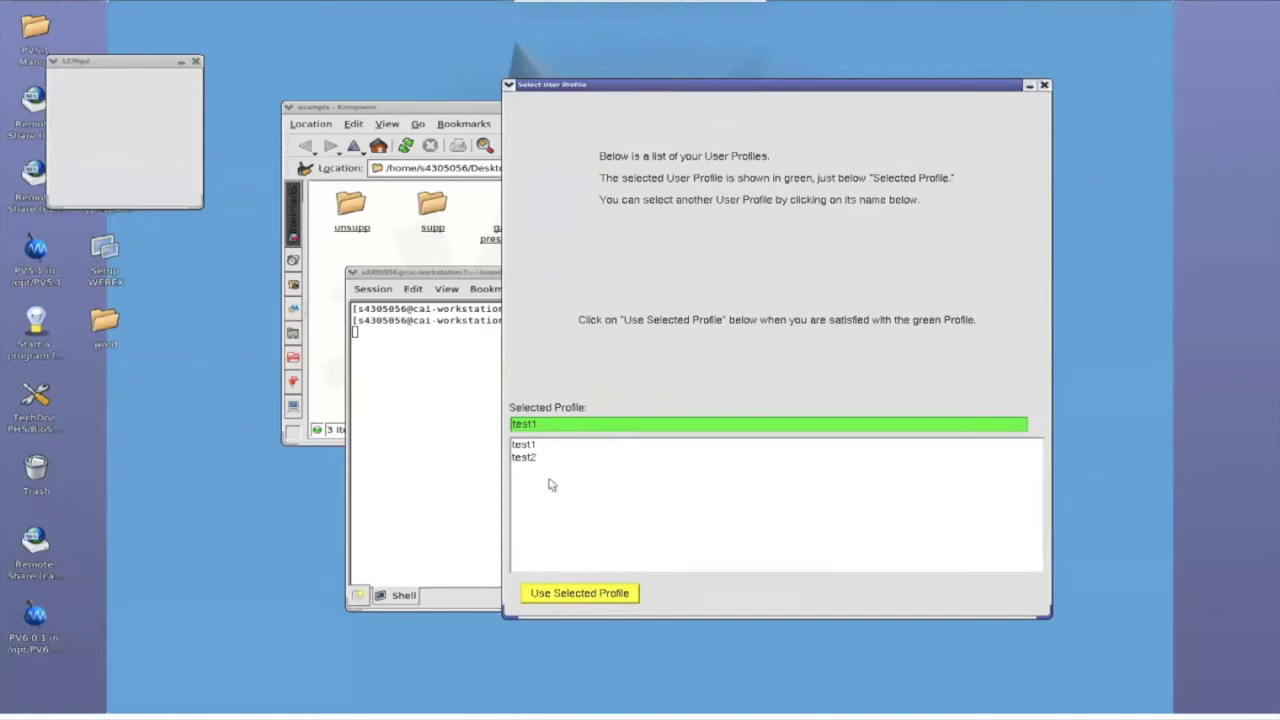
{"action": "left_click", "coordinate": [583, 594]}
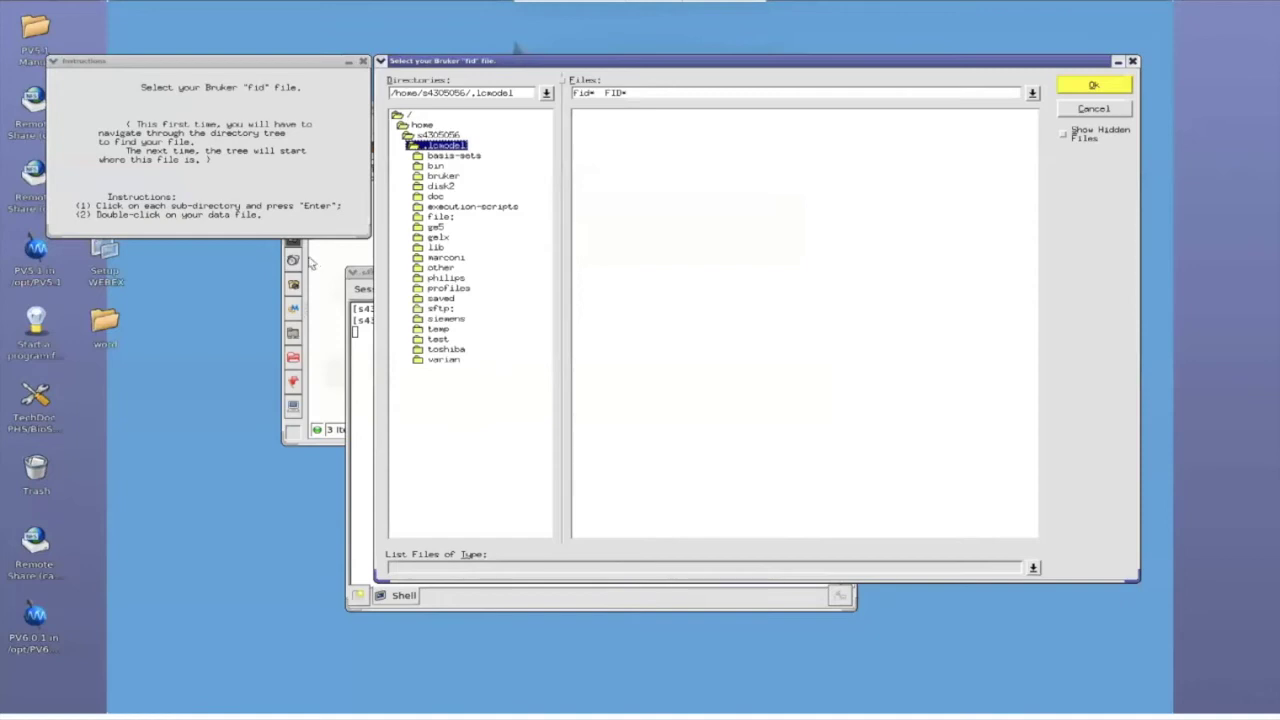
- Load the Bruker fid file from the supp subfolder of Desktop/example as the data to analyse
{"action": "left_click", "coordinate": [254, 159]}
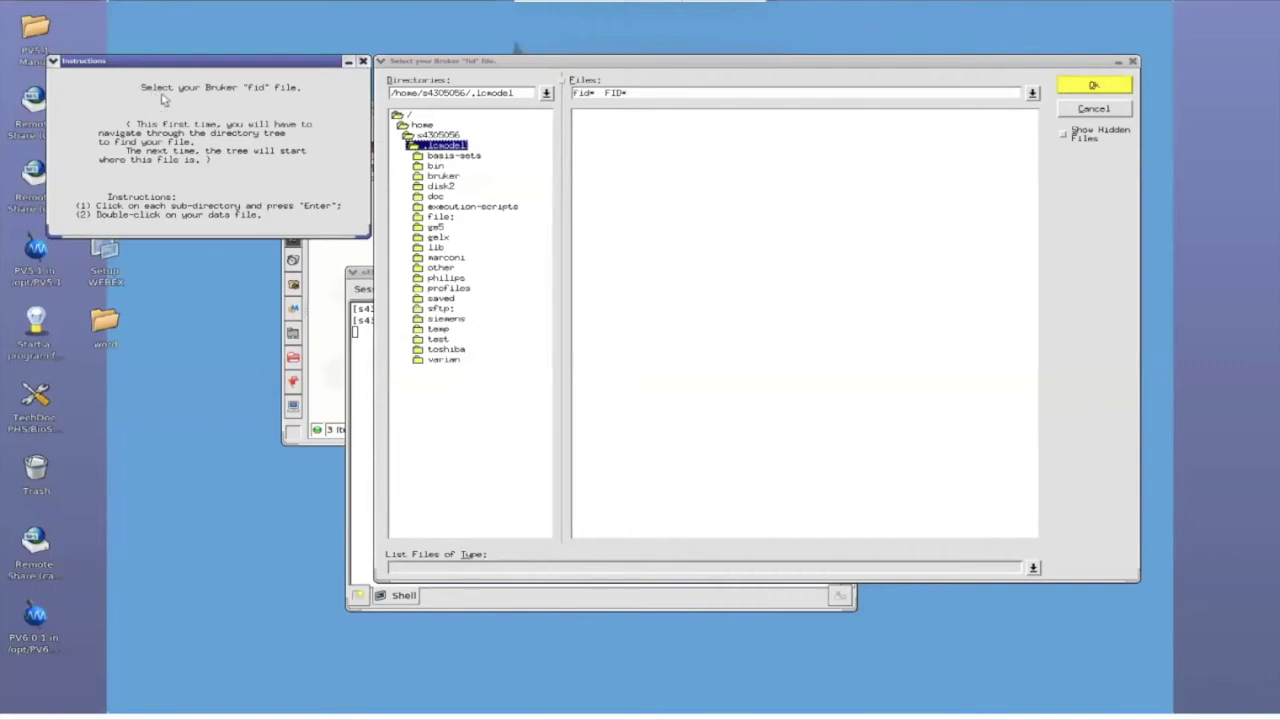
{"action": "left_click", "coordinate": [323, 284]}
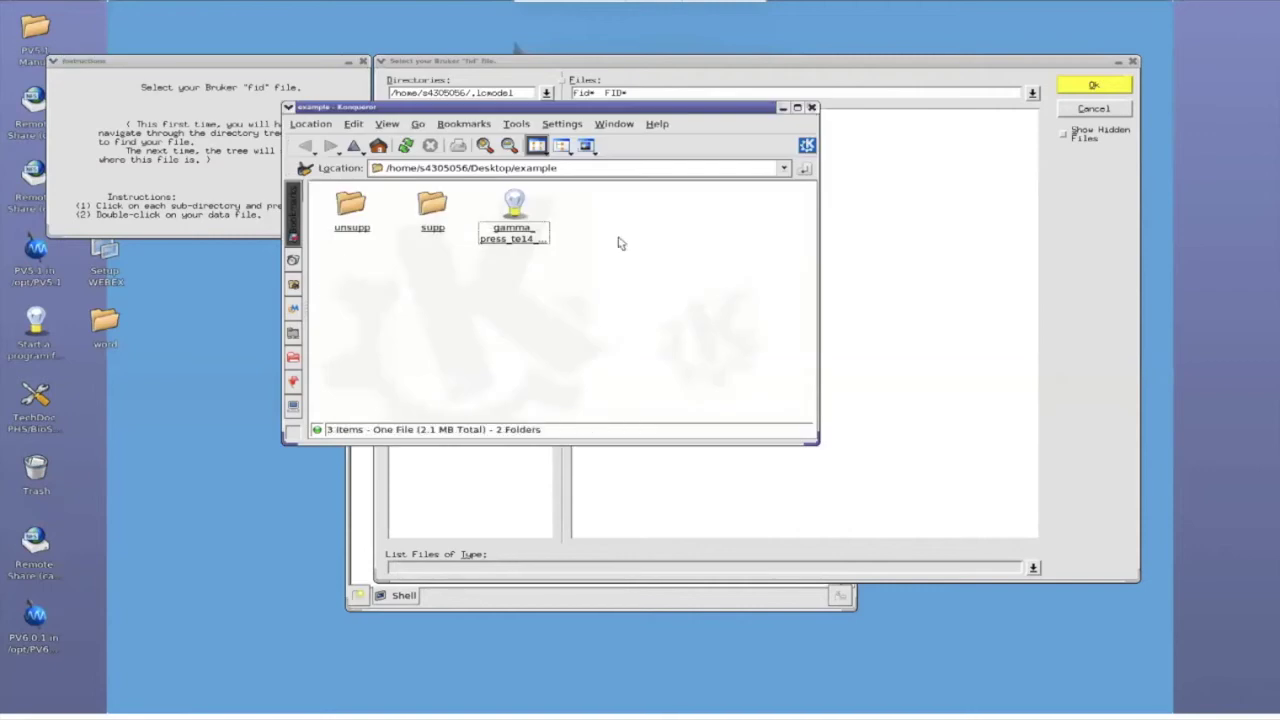
{"action": "left_click", "coordinate": [771, 78]}
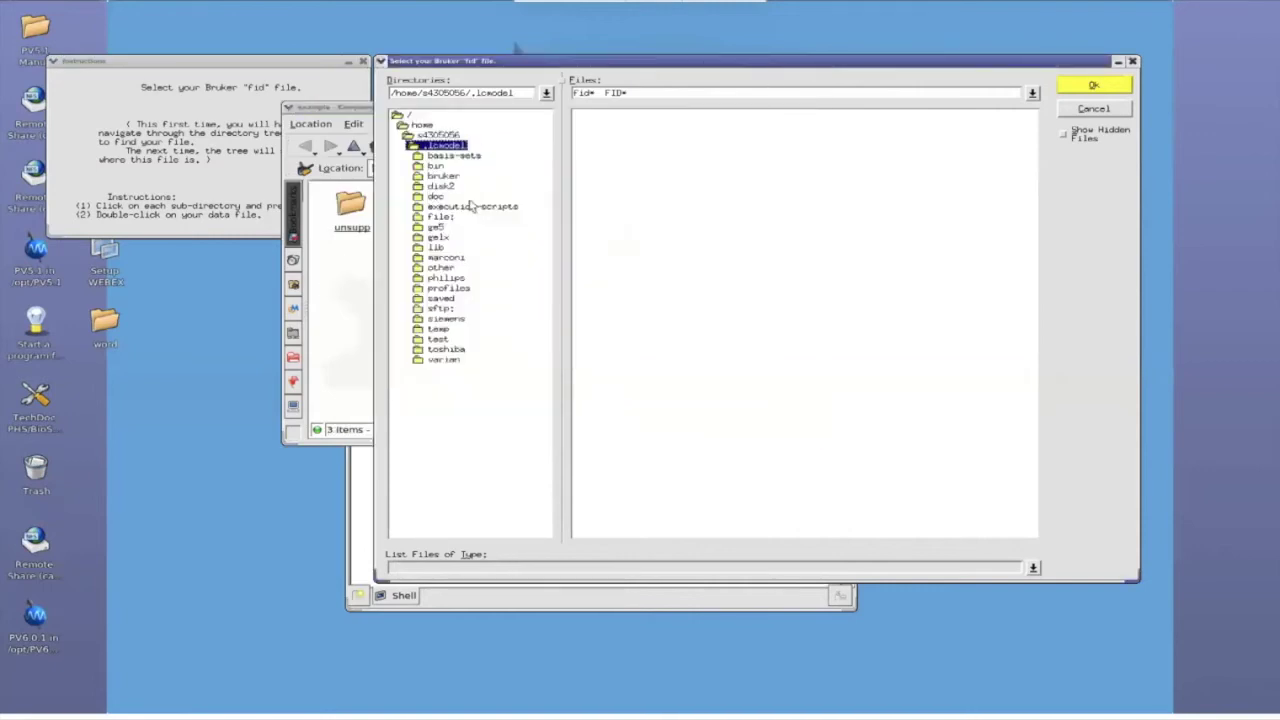
{"action": "left_click", "coordinate": [433, 135]}
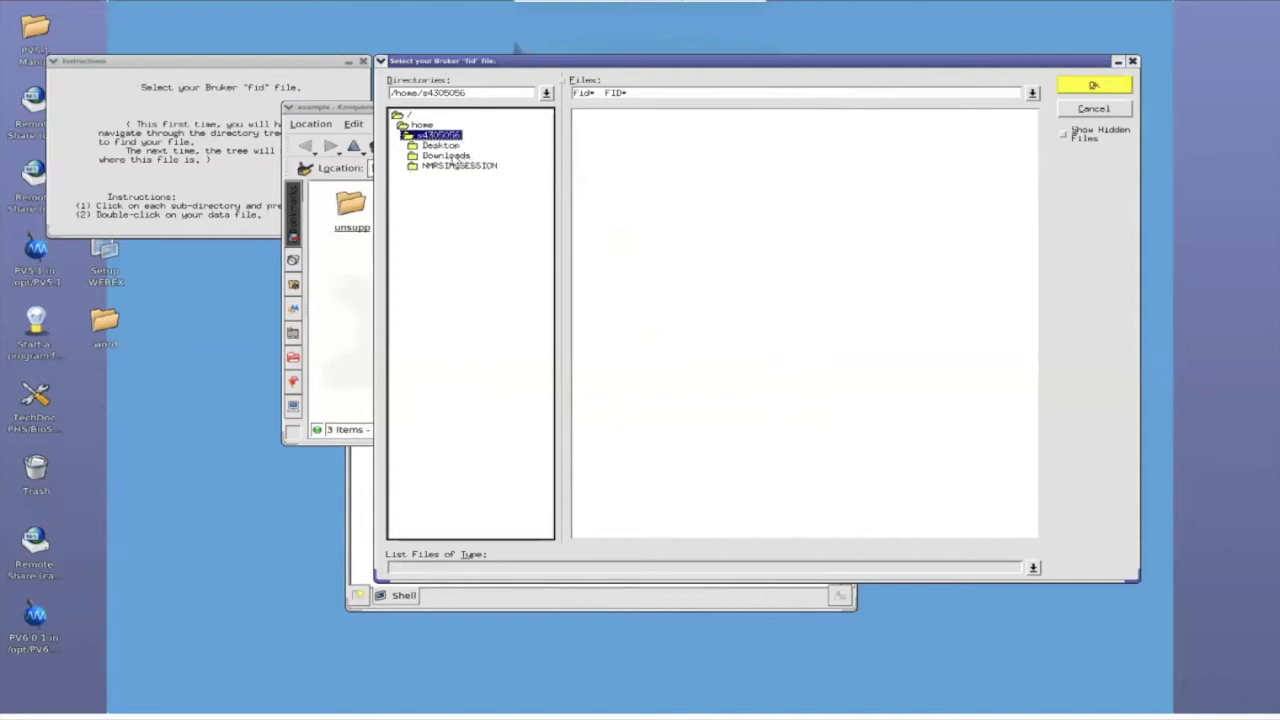
{"action": "left_click", "coordinate": [441, 147]}
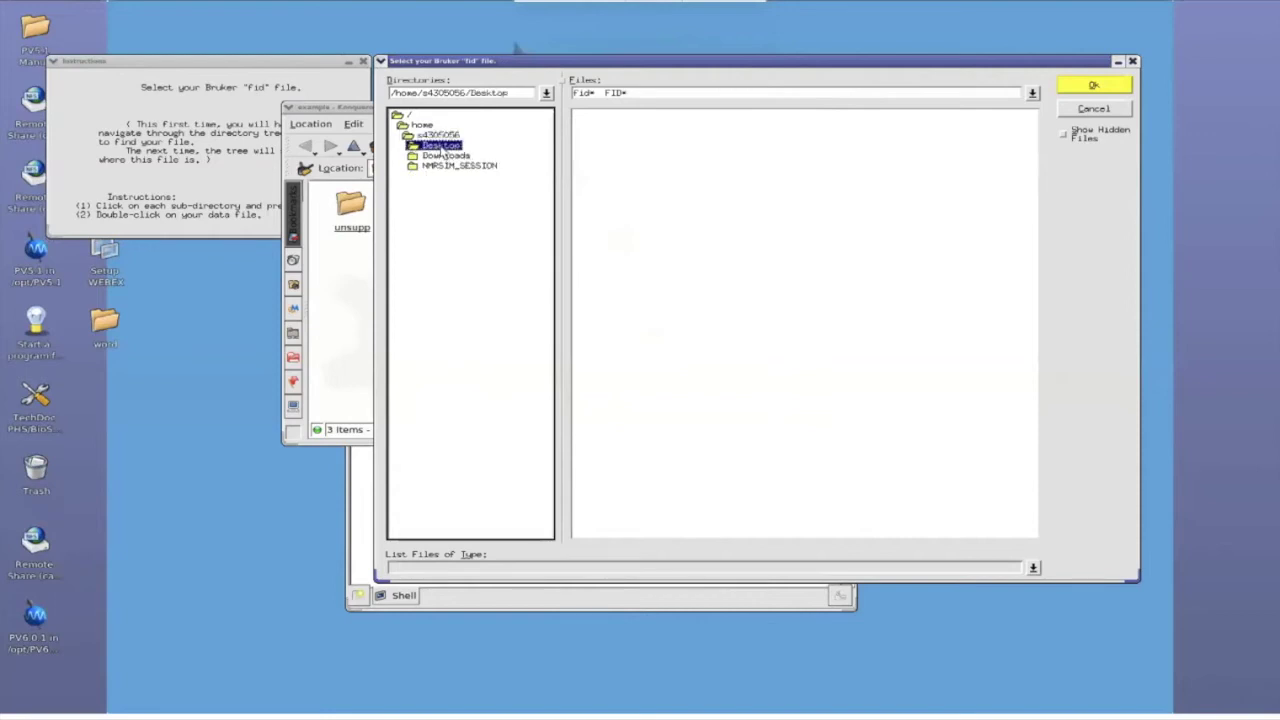
{"action": "left_click", "coordinate": [441, 177]}
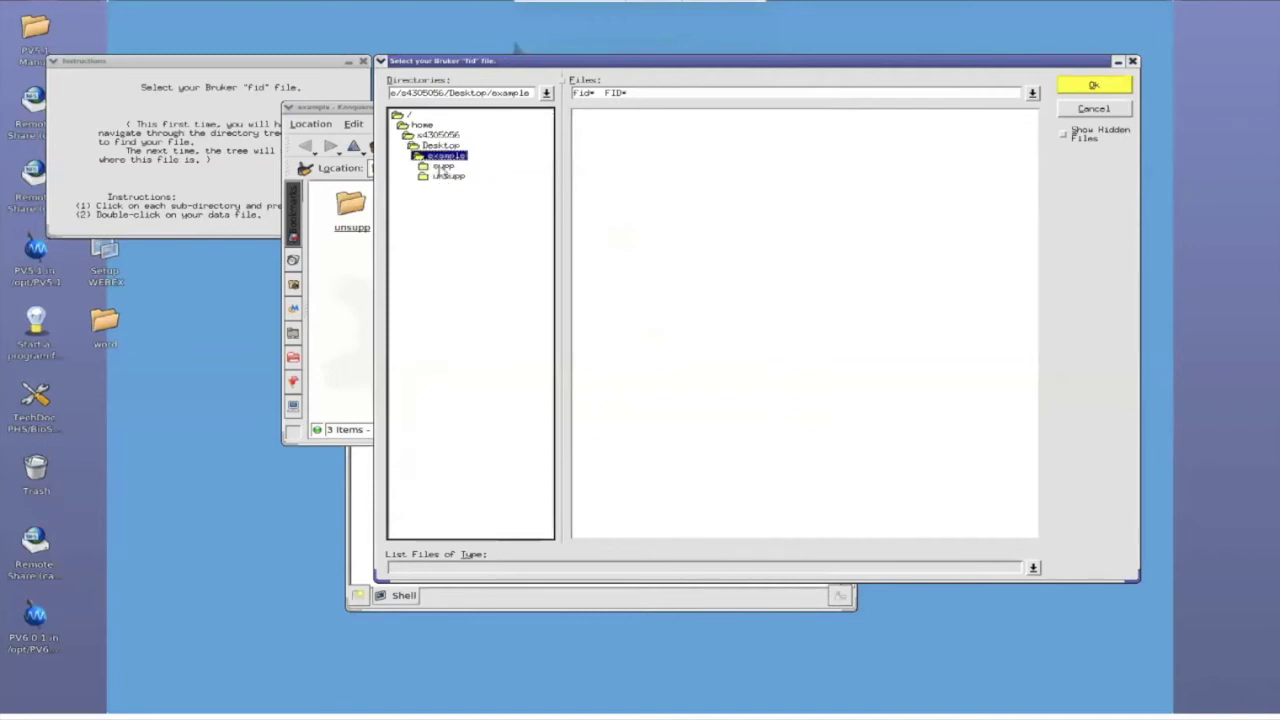
{"action": "left_click", "coordinate": [441, 167]}
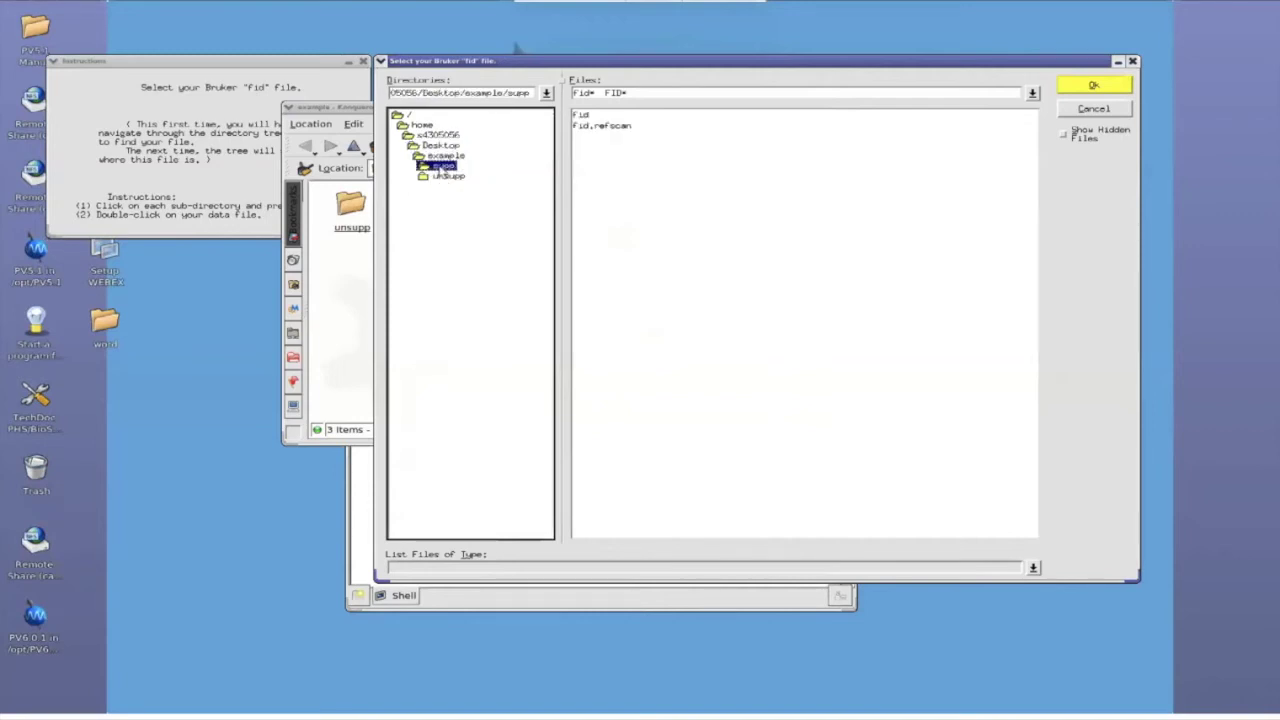
{"action": "left_click", "coordinate": [590, 118]}
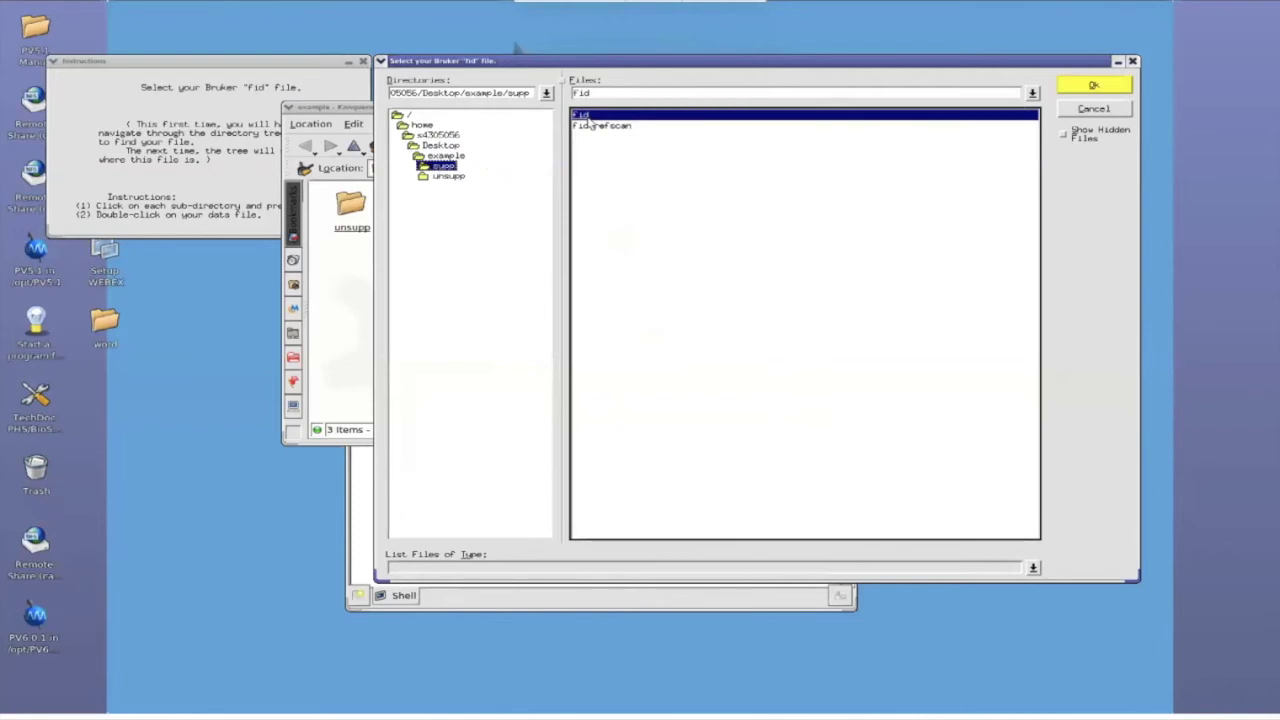
{"action": "left_click", "coordinate": [1097, 90]}
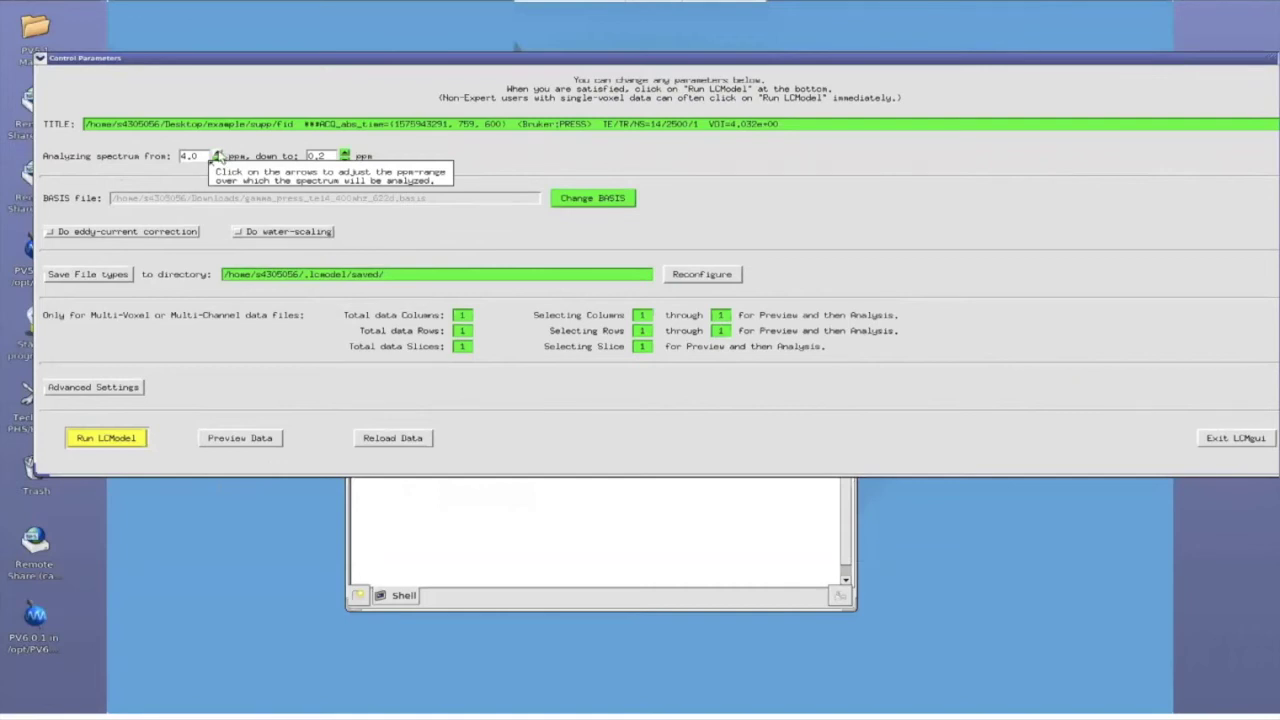
- Set the upper limit of the analysis range to 4.2 ppm and choose gamma_press_te14_400mhz_622d.basis from Desktop/example as the basis file
{"action": "left_click", "coordinate": [217, 153]}
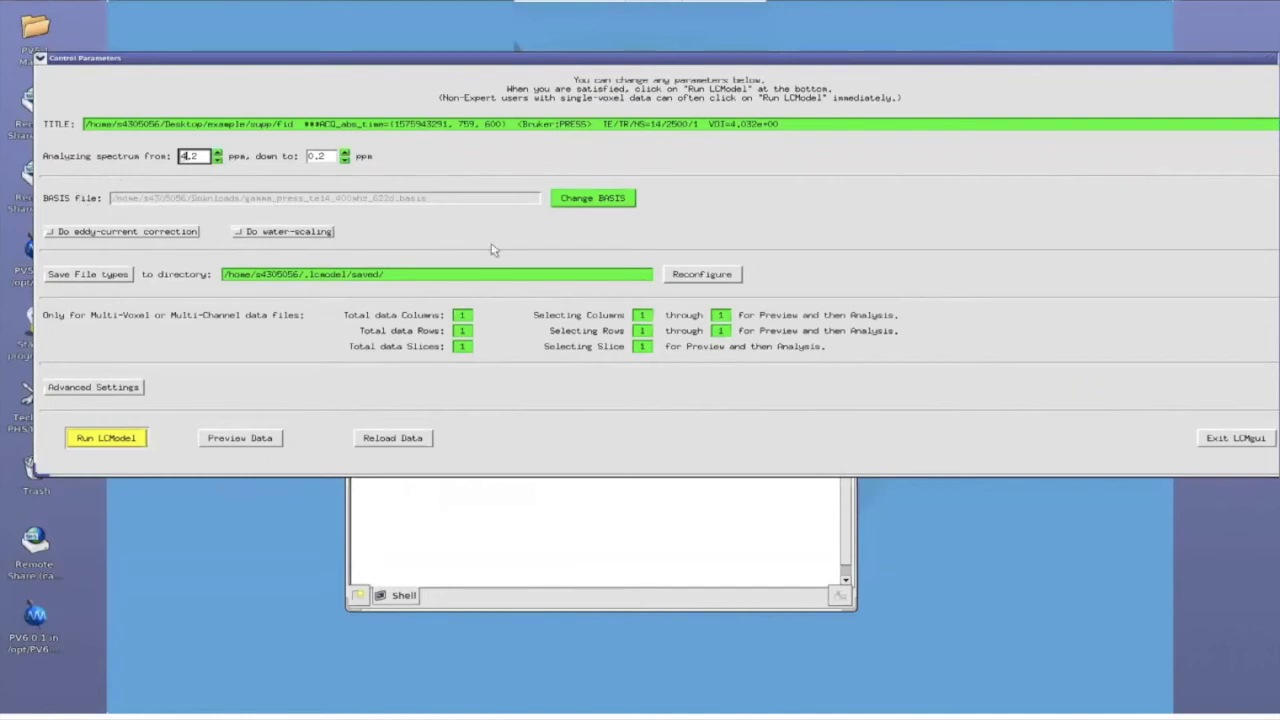
{"action": "left_click", "coordinate": [603, 202]}
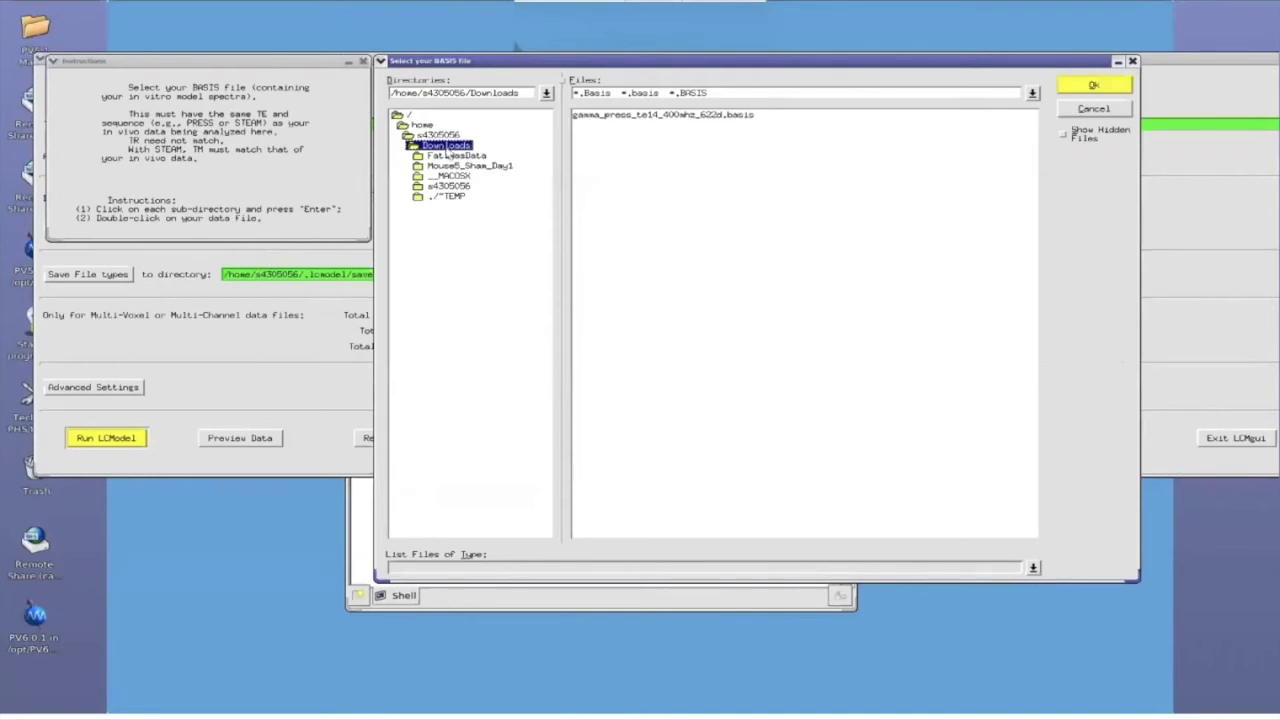
{"action": "left_click", "coordinate": [440, 135]}
{"action": "key", "text": "Return"}
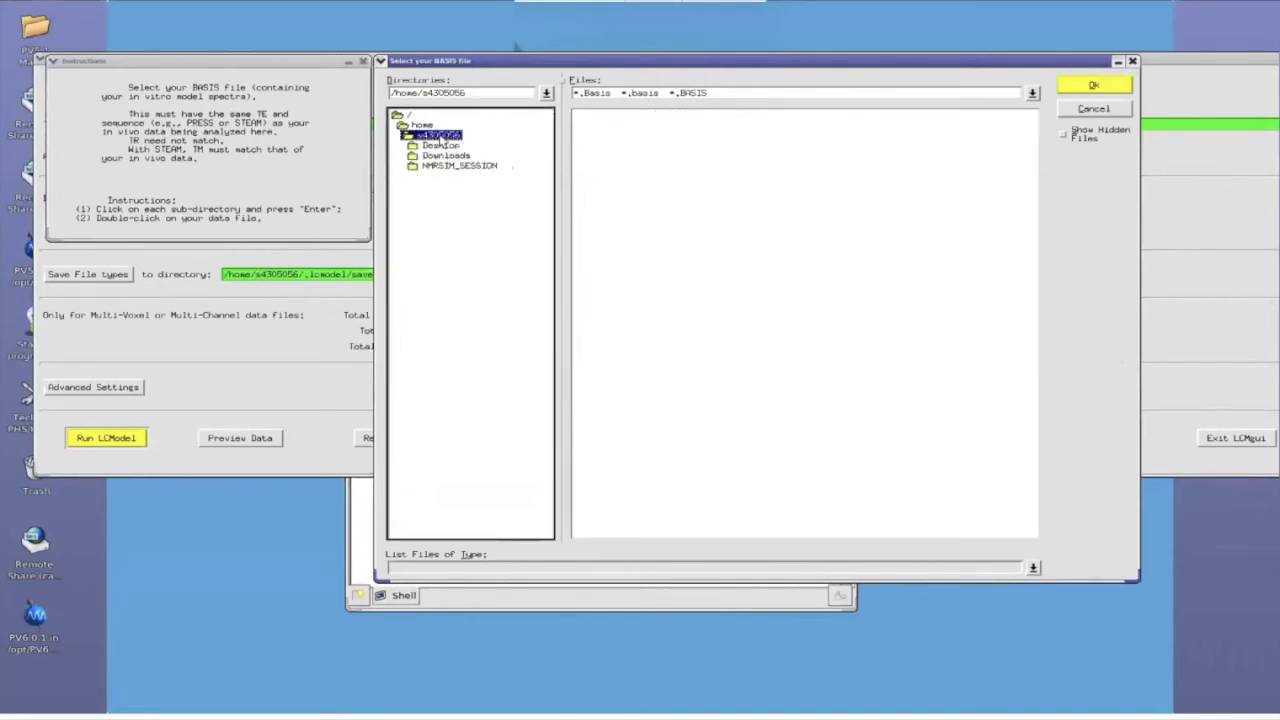
{"action": "left_click", "coordinate": [440, 146]}
{"action": "key", "text": "Return"}
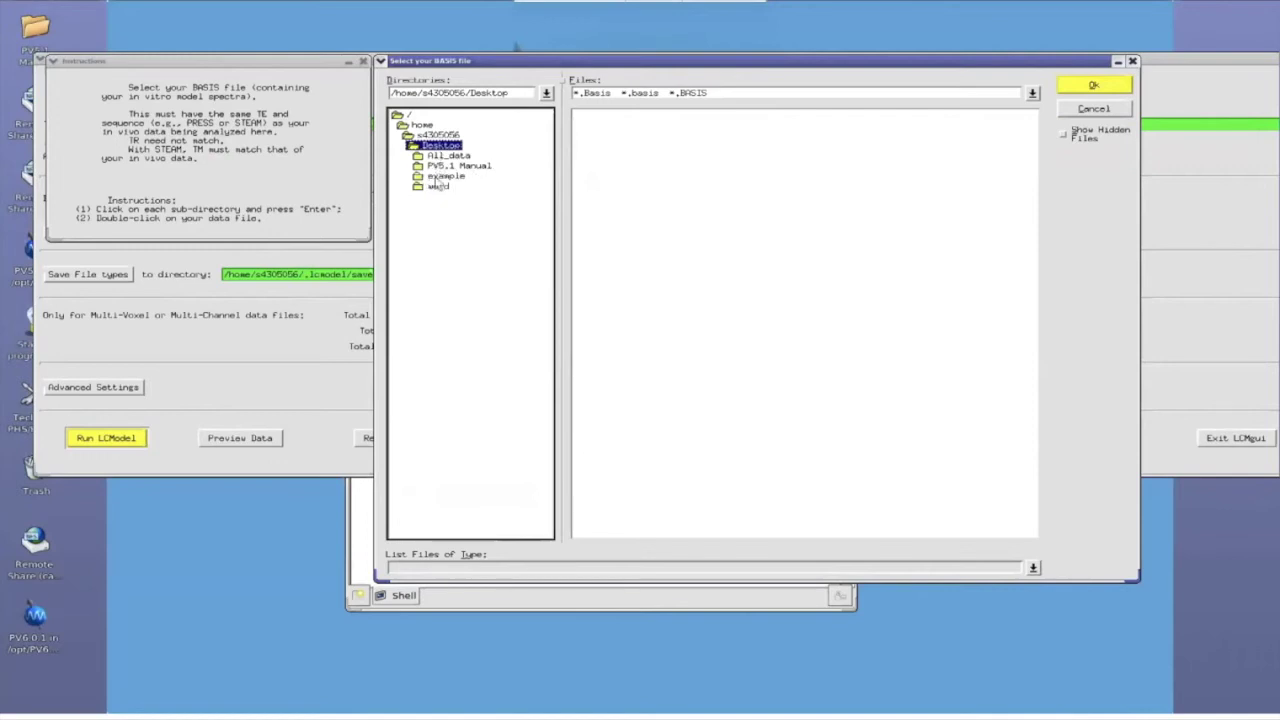
{"action": "left_click", "coordinate": [440, 177]}
{"action": "key", "text": "Return"}
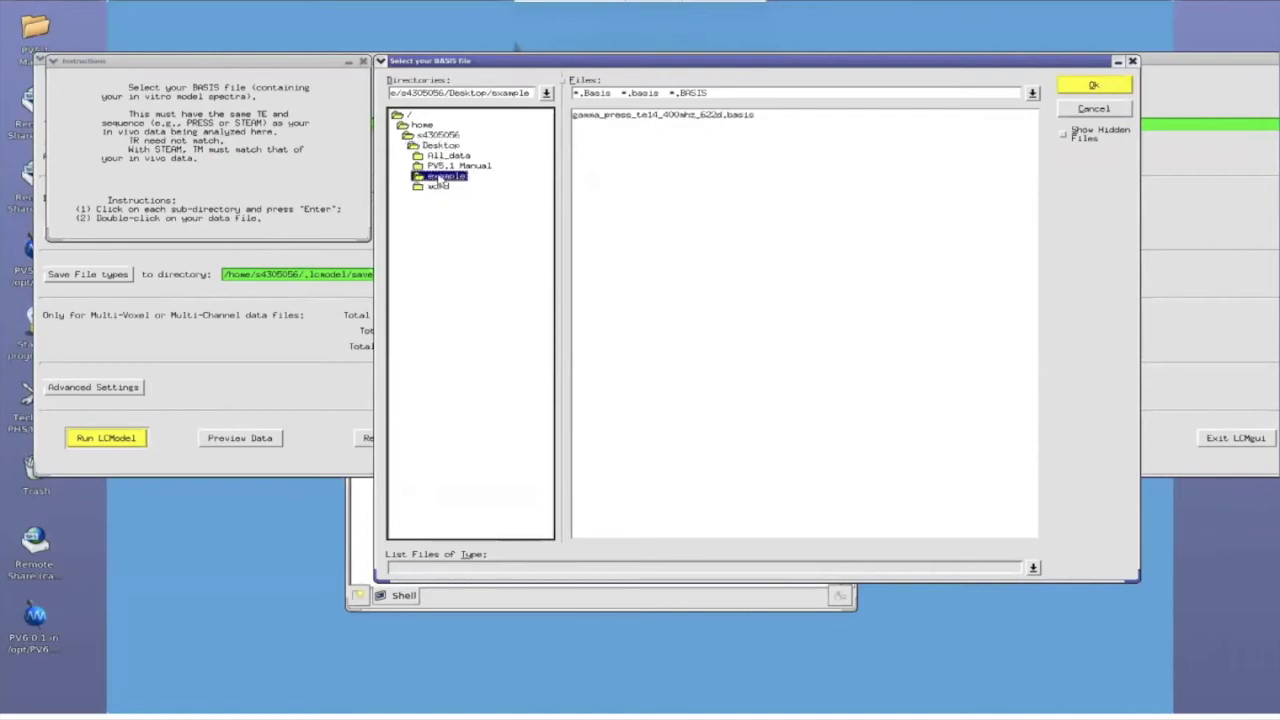
{"action": "left_click", "coordinate": [628, 116]}
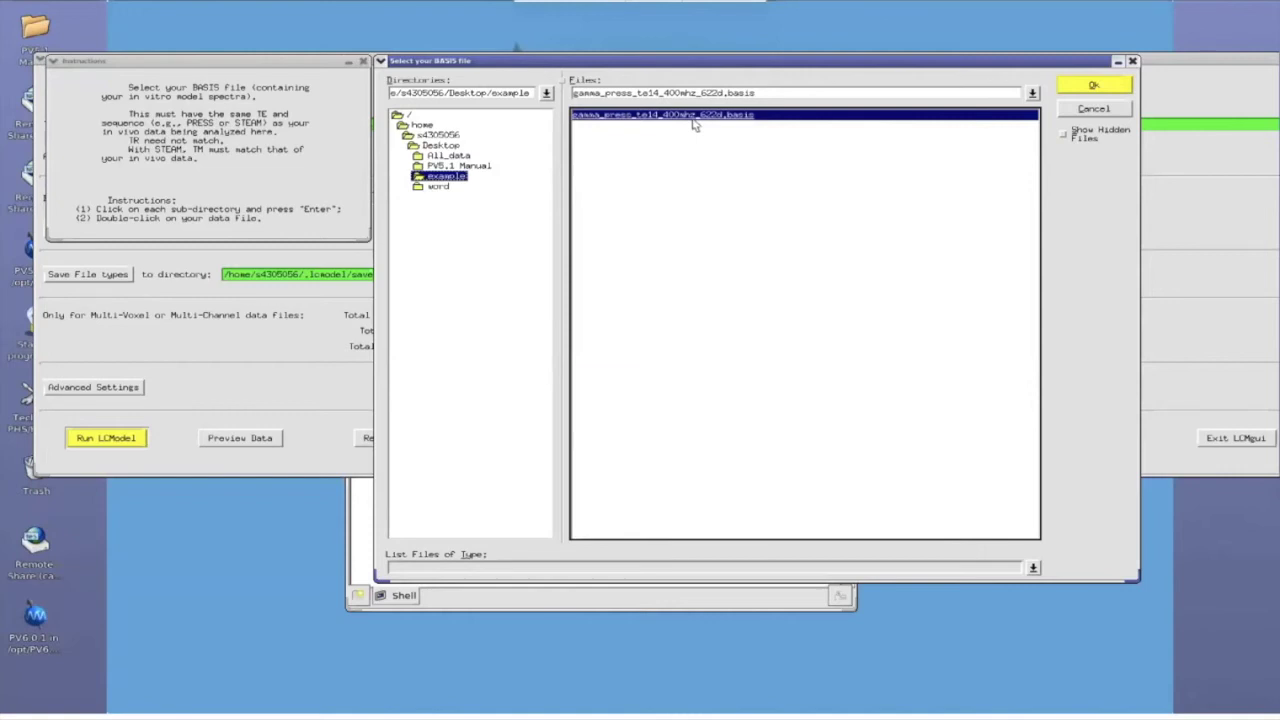
{"action": "key", "text": "Return"}
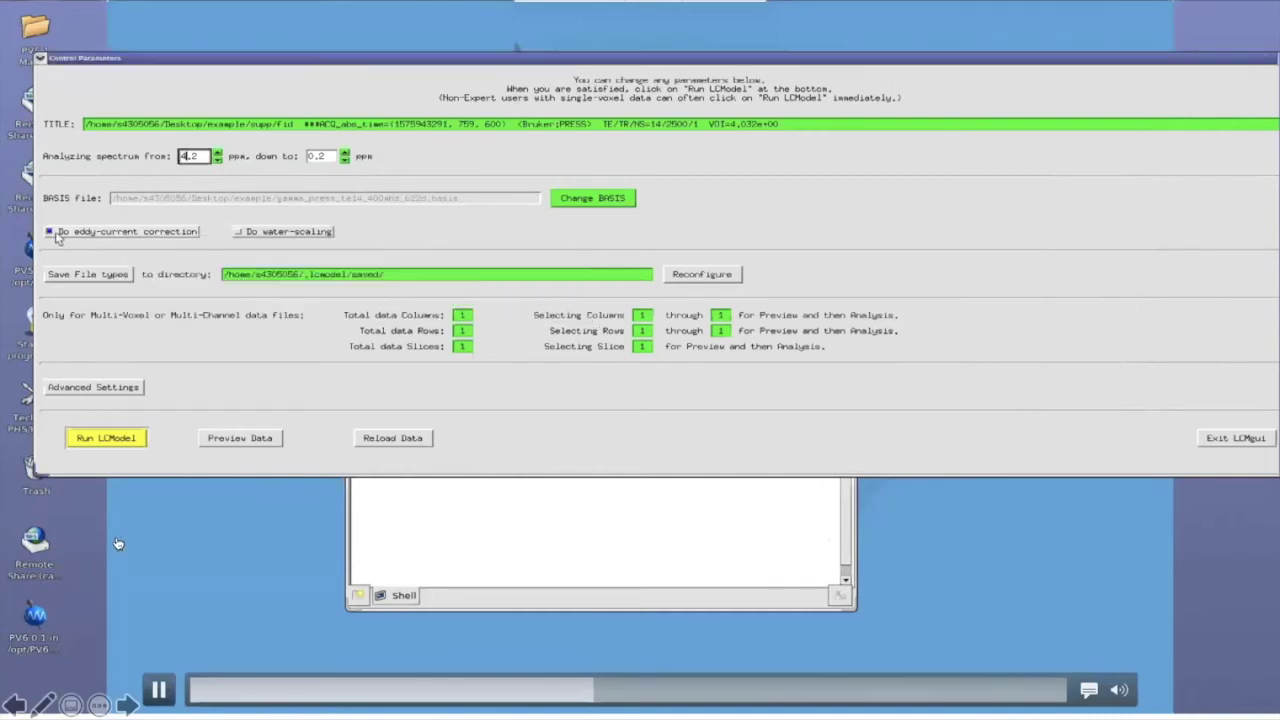
- Enable eddy-current correction and water-scaling for the analysis, and move the Control Parameters window to uncover the example folder window
{"action": "left_click", "coordinate": [57, 233]}
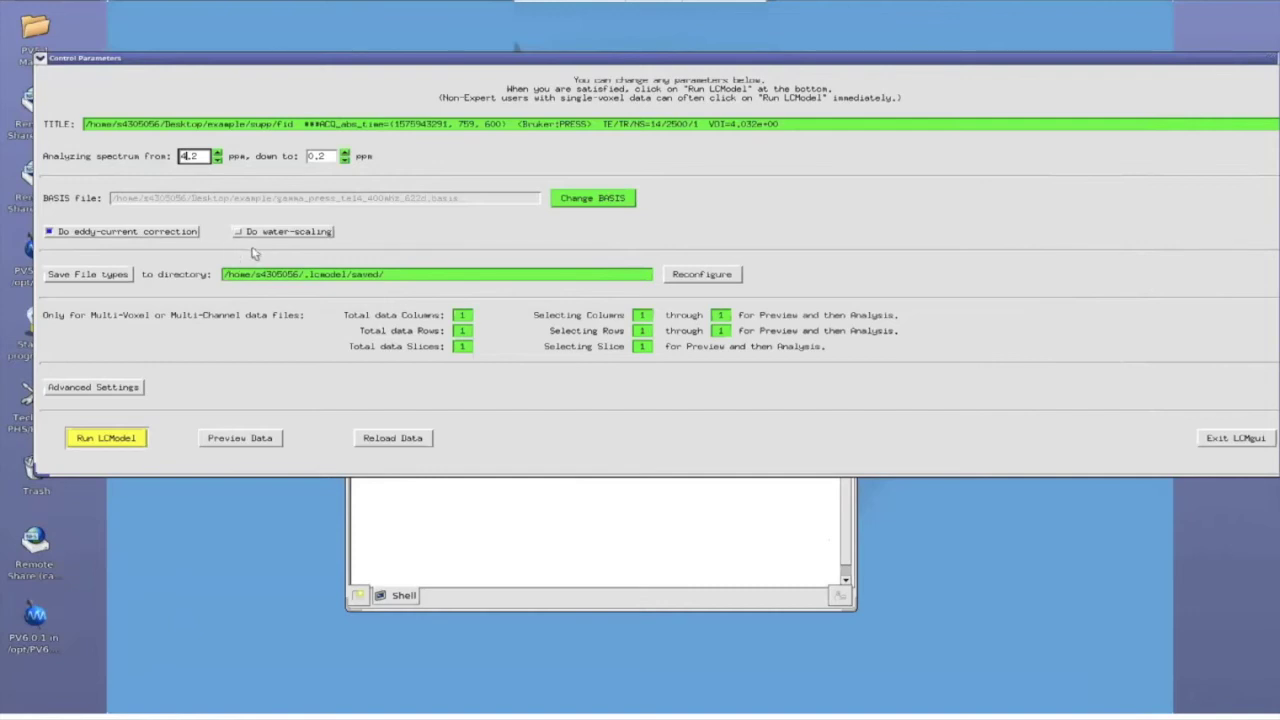
{"action": "left_click", "coordinate": [249, 234]}
{"action": "left_click_drag", "start_coordinate": [765, 58], "coordinate": [782, 179]}
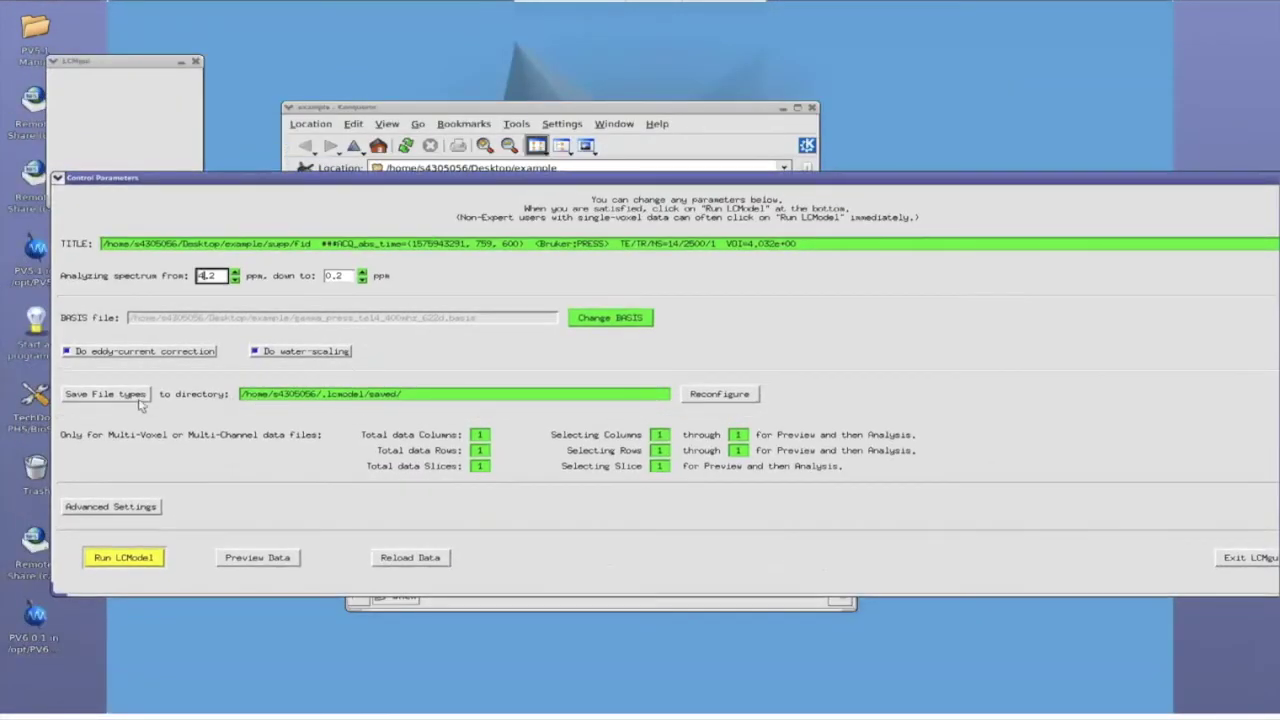
- Replace the save directory with the Desktop/example folder path copied from the file manager
{"action": "left_click", "coordinate": [440, 399]}
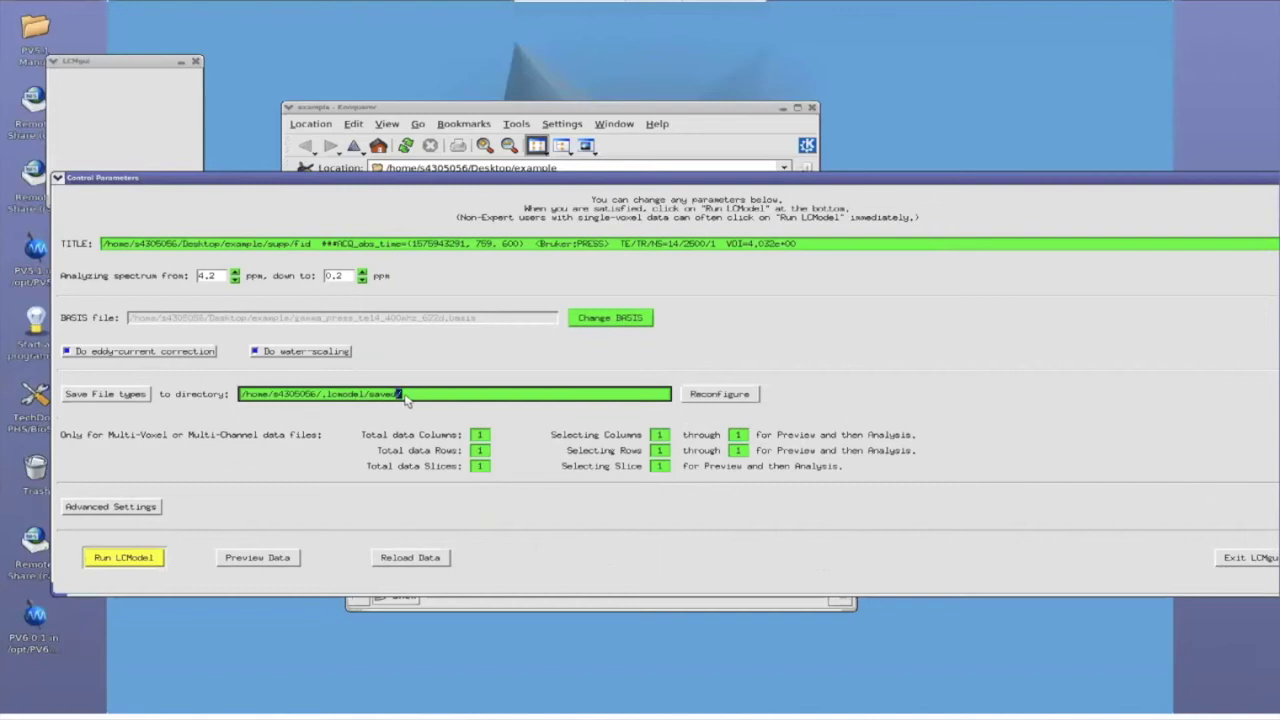
{"action": "triple_click", "coordinate": [405, 397]}
{"action": "key", "text": "BackSpace"}
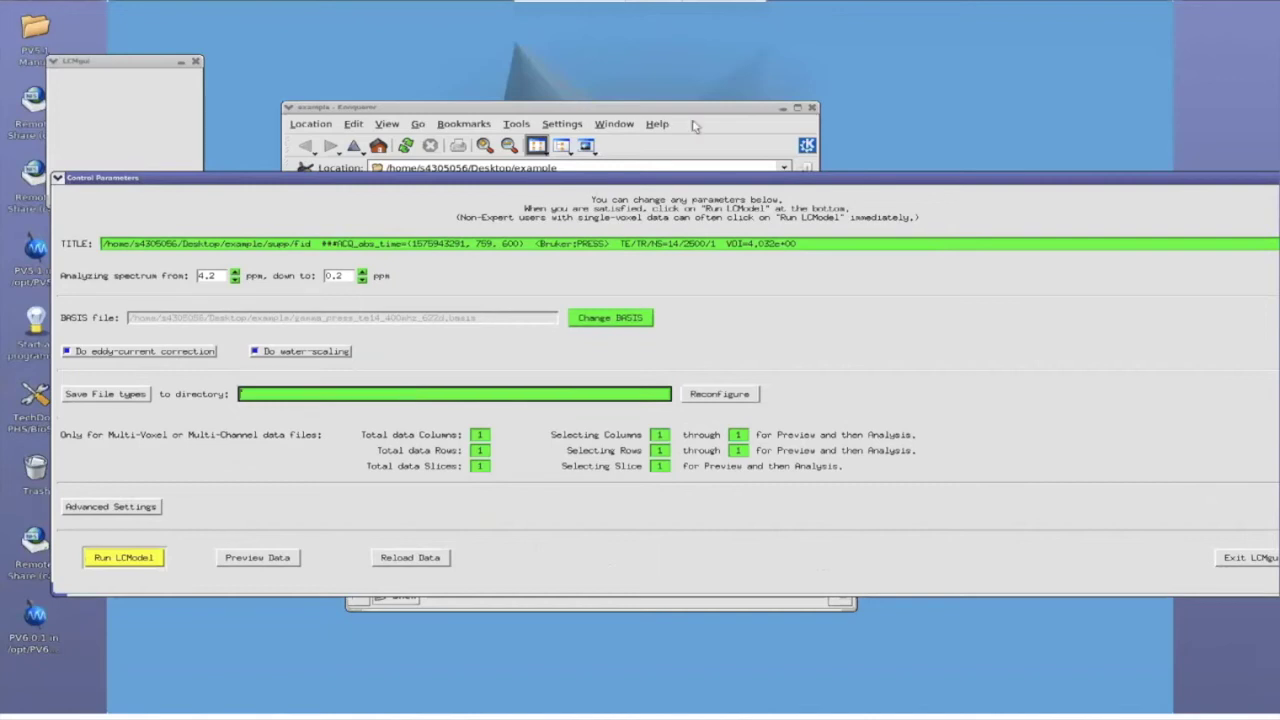
{"action": "left_click", "coordinate": [464, 170]}
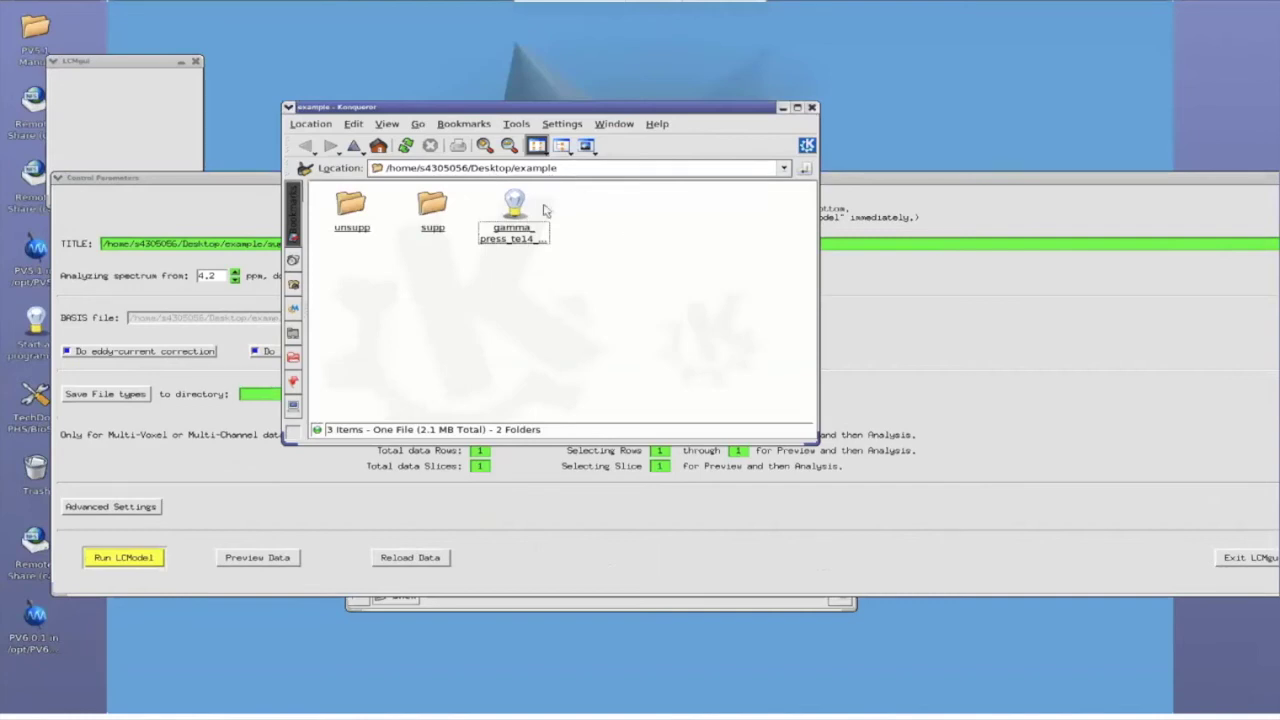
{"action": "left_click", "coordinate": [537, 168]}
{"action": "key", "text": "ctrl+c"}
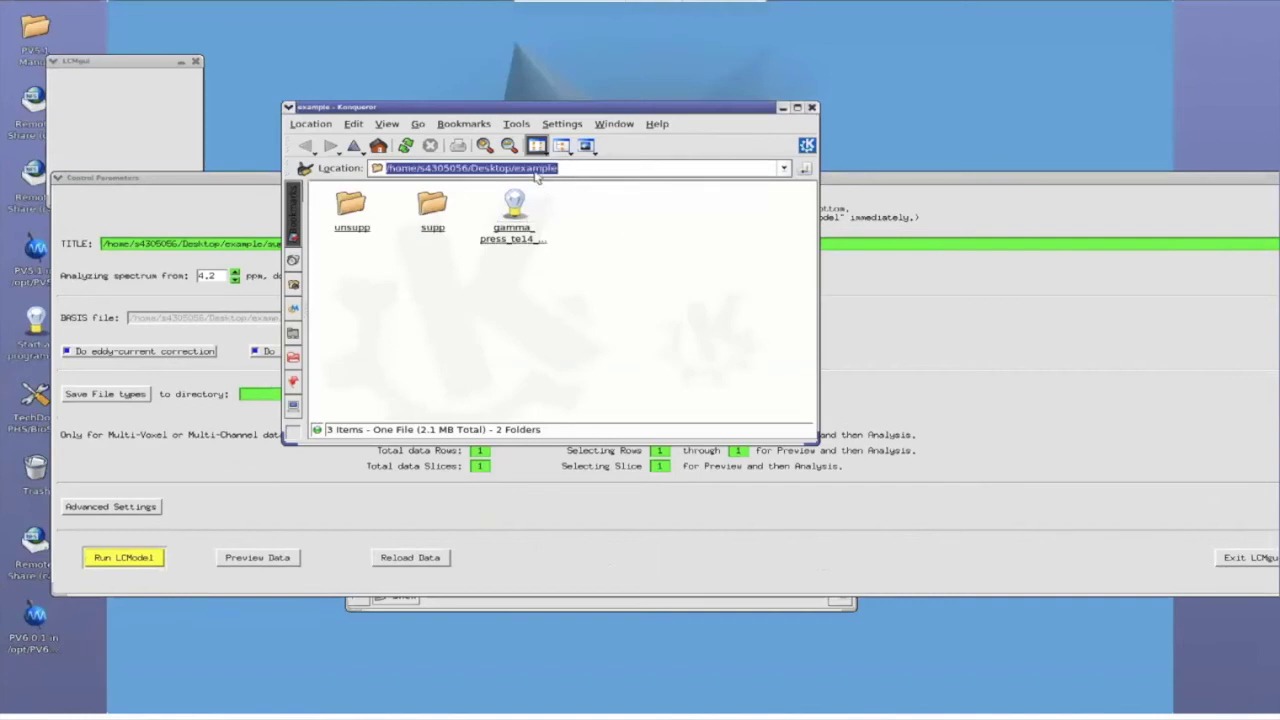
{"action": "right_click", "coordinate": [537, 172]}
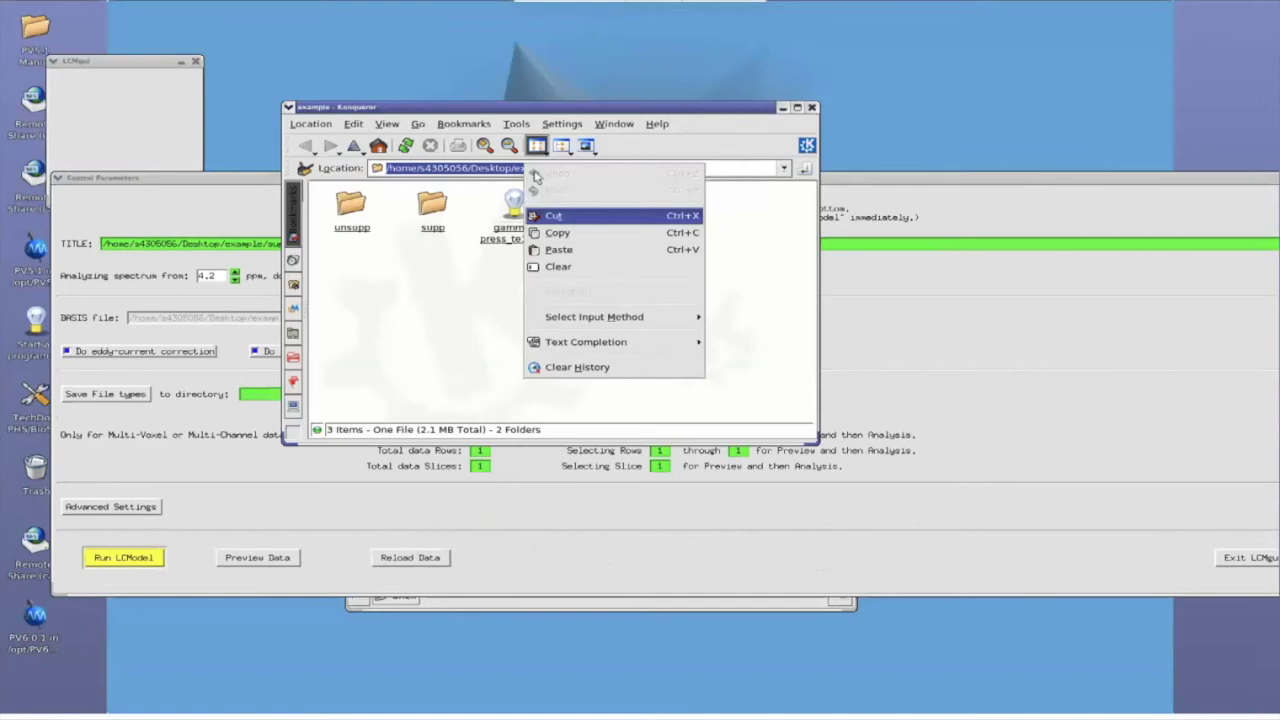
{"action": "key", "text": "Down"}
{"action": "key", "text": "Return"}
{"action": "key", "text": "alt+Tab"}
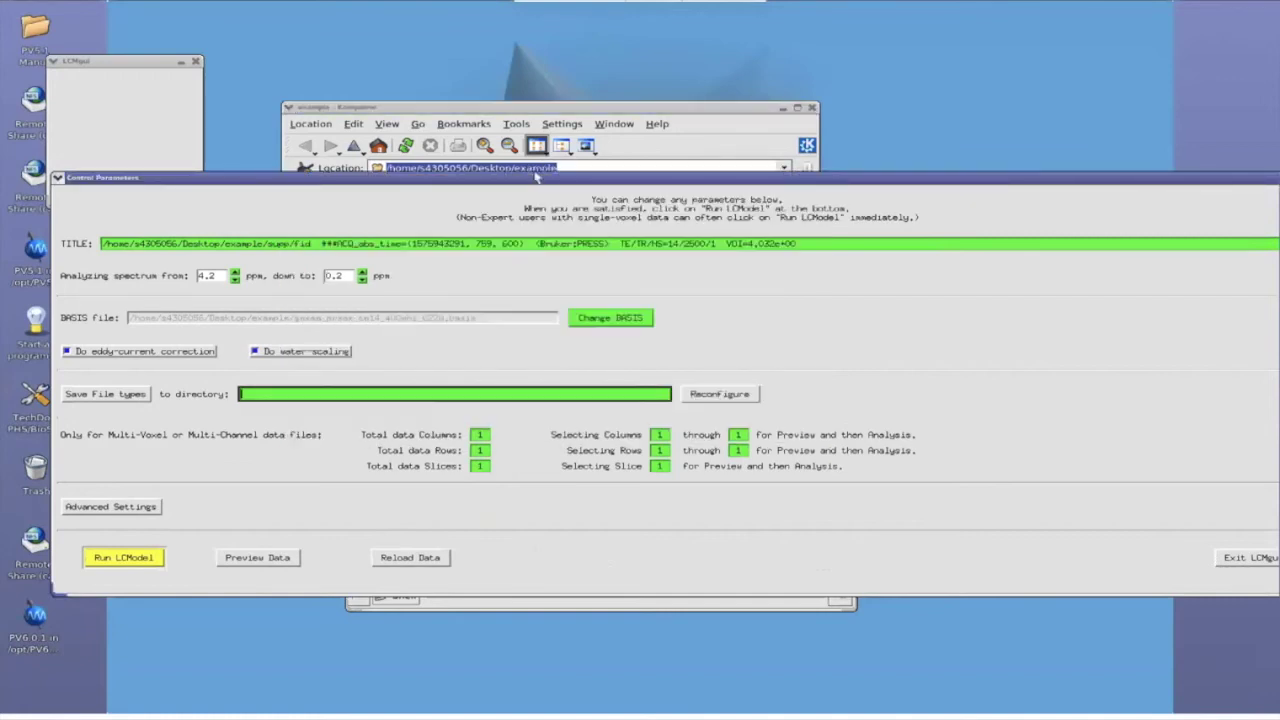
{"action": "key", "text": "ctrl+v"}
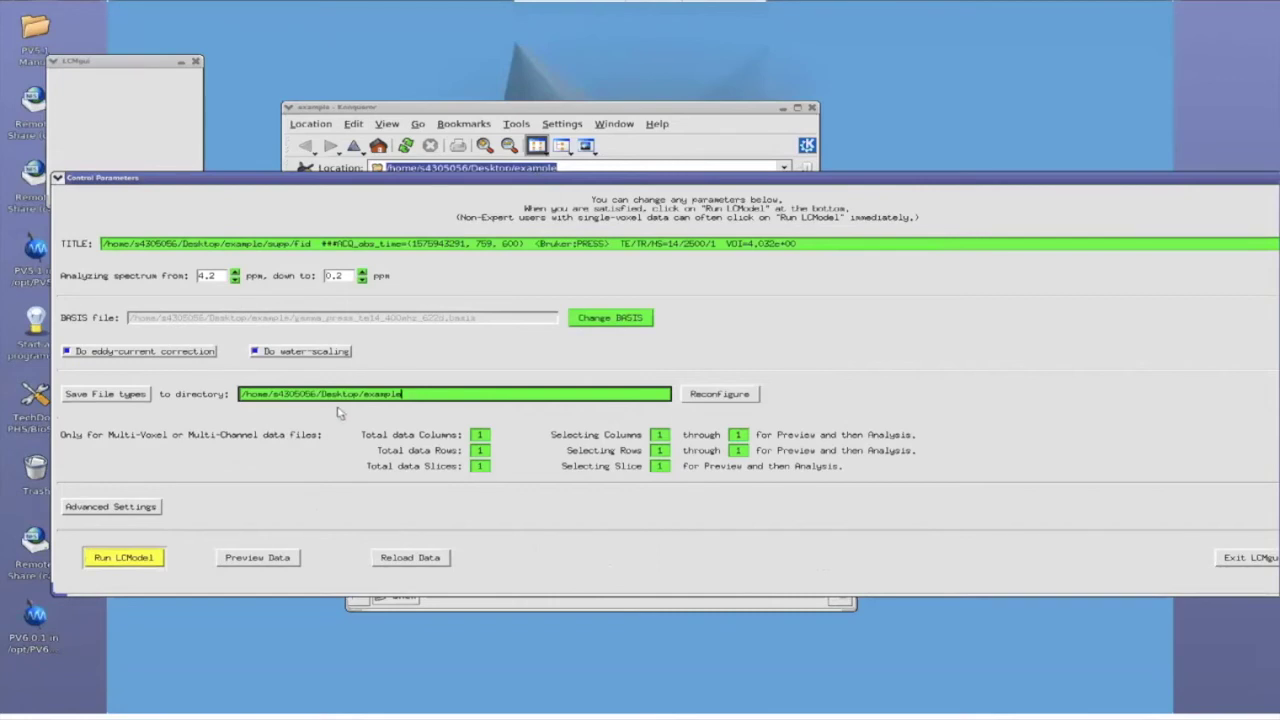
{"action": "left_click", "coordinate": [690, 136]}
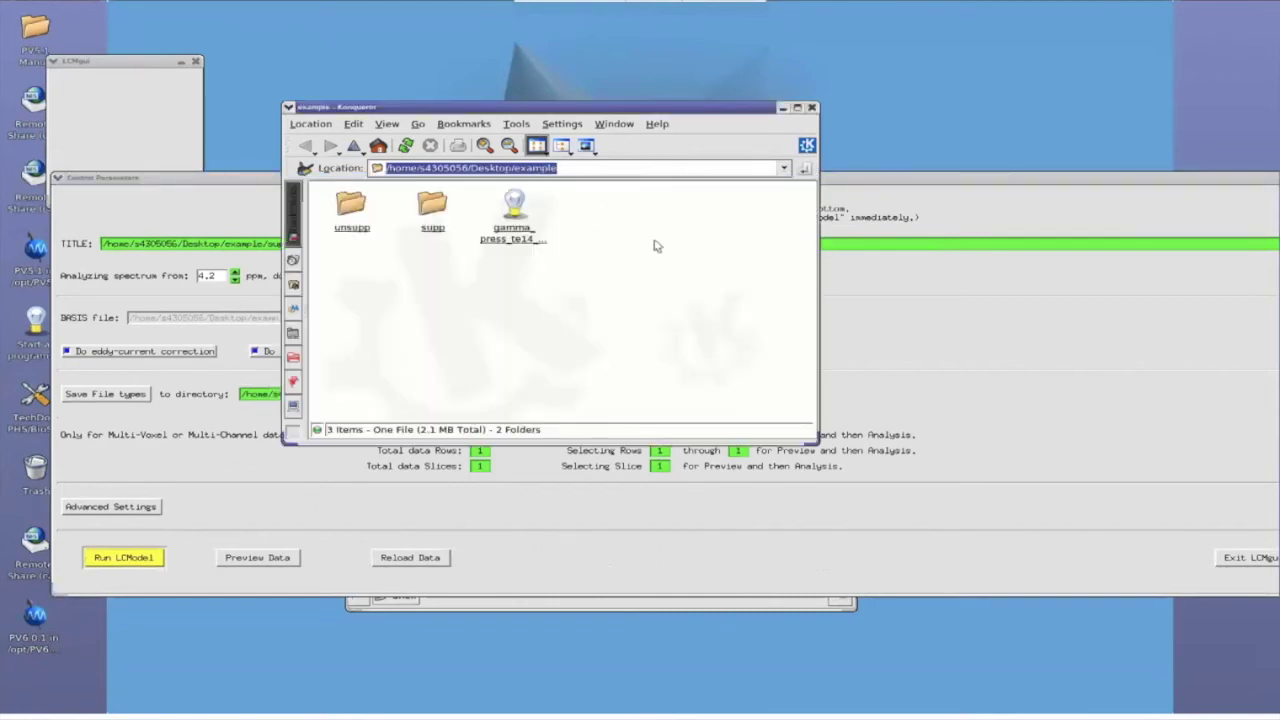
{"action": "left_click", "coordinate": [893, 302]}
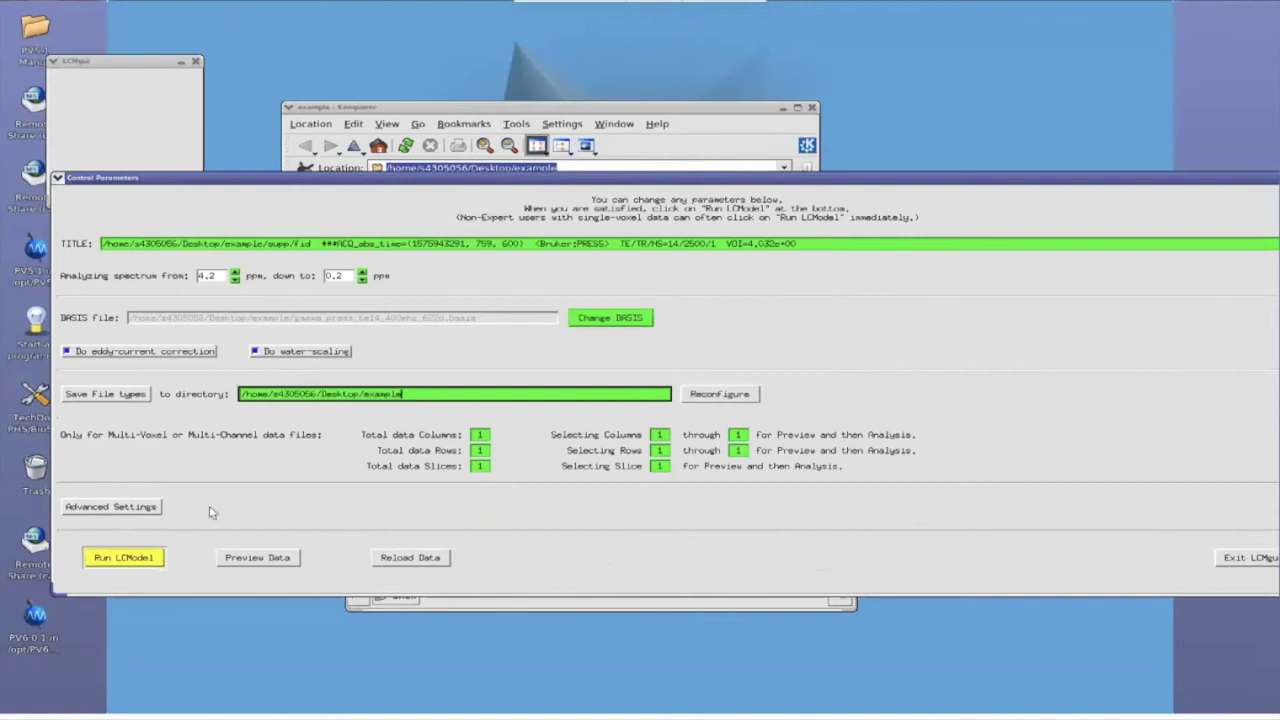
- Add the line nsimul = 14 to the analysis control parameters and accept the edit
{"action": "left_click", "coordinate": [128, 515]}
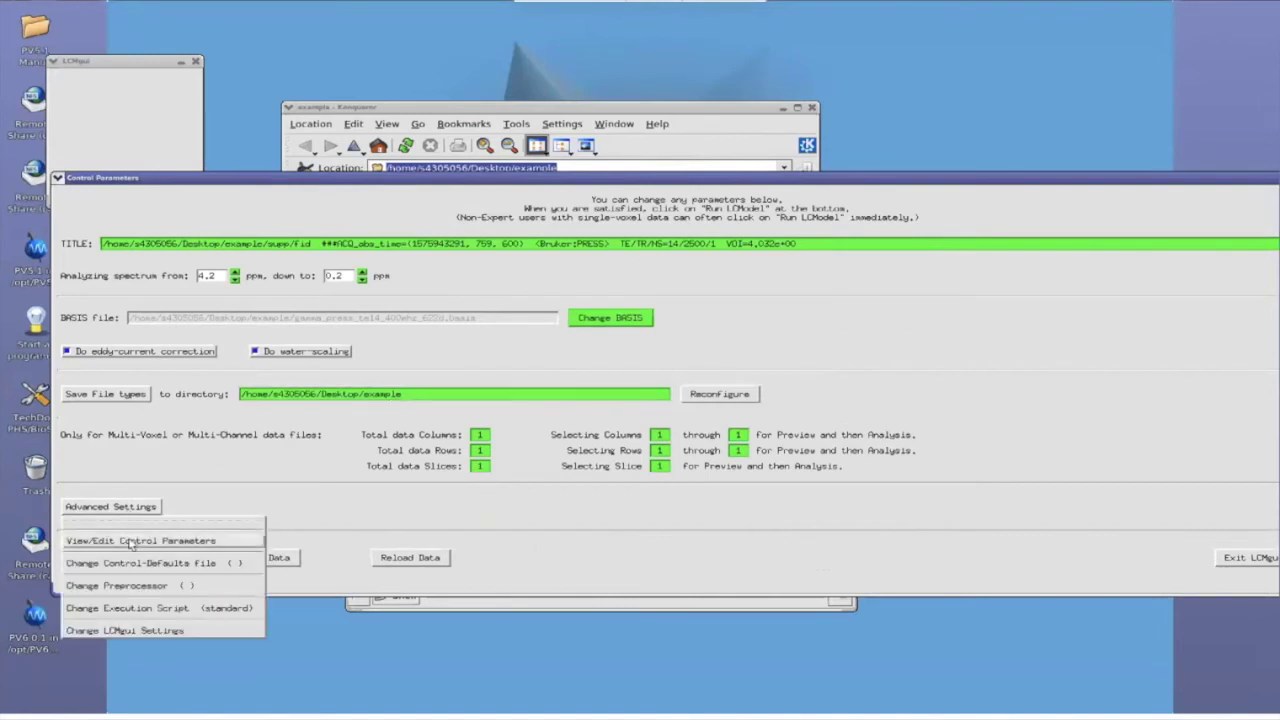
{"action": "left_click", "coordinate": [130, 541]}
{"action": "left_click", "coordinate": [40, 330]}
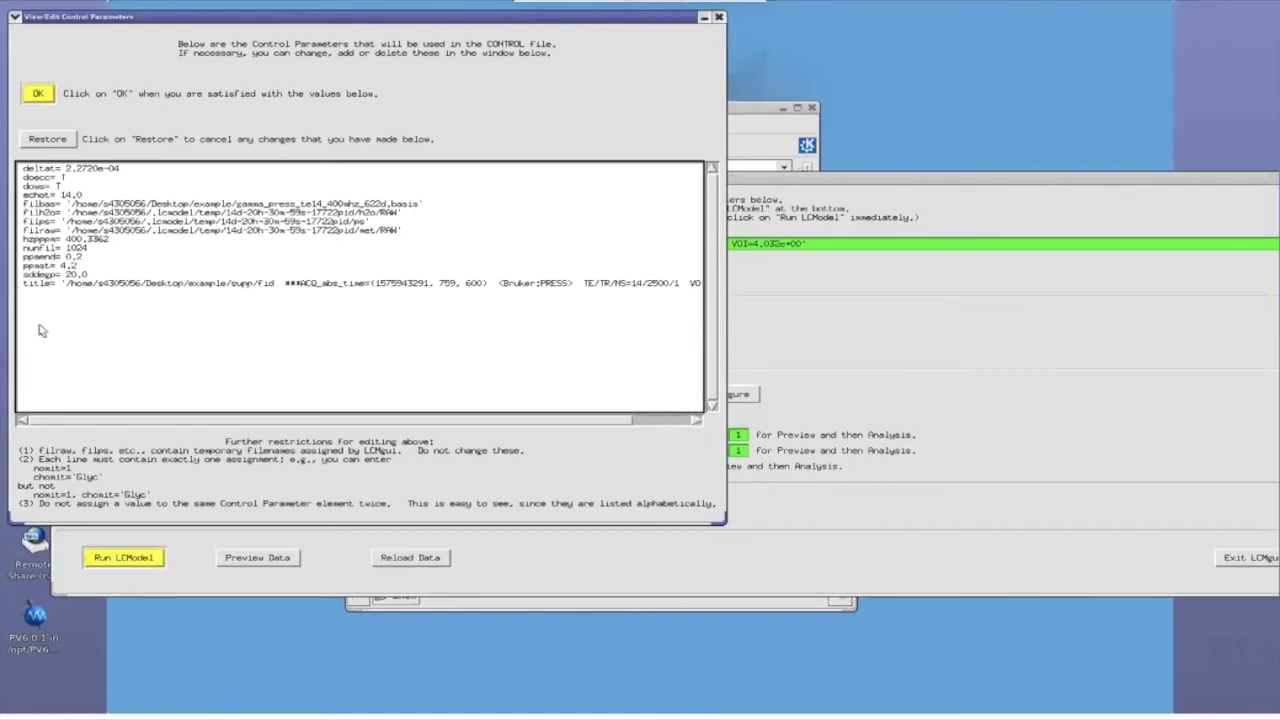
{"action": "left_click", "coordinate": [41, 331]}
{"action": "type", "text": "= 14"}
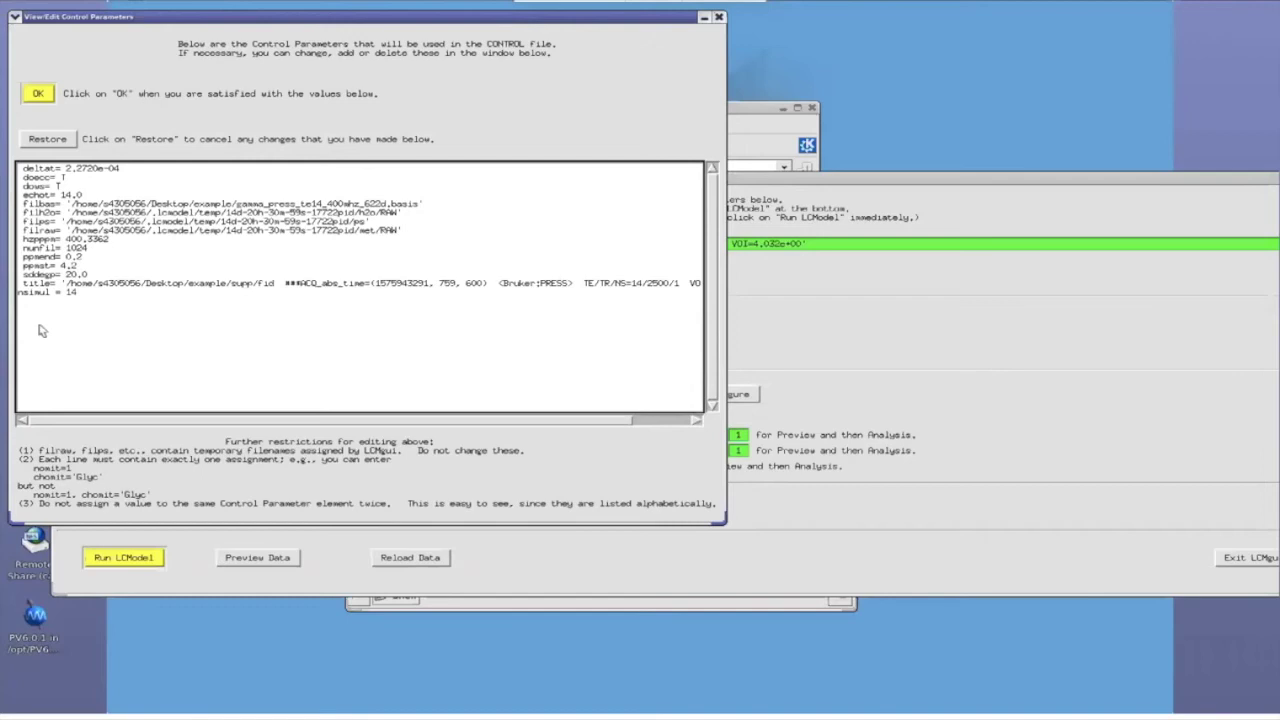
{"action": "left_click", "coordinate": [38, 93]}
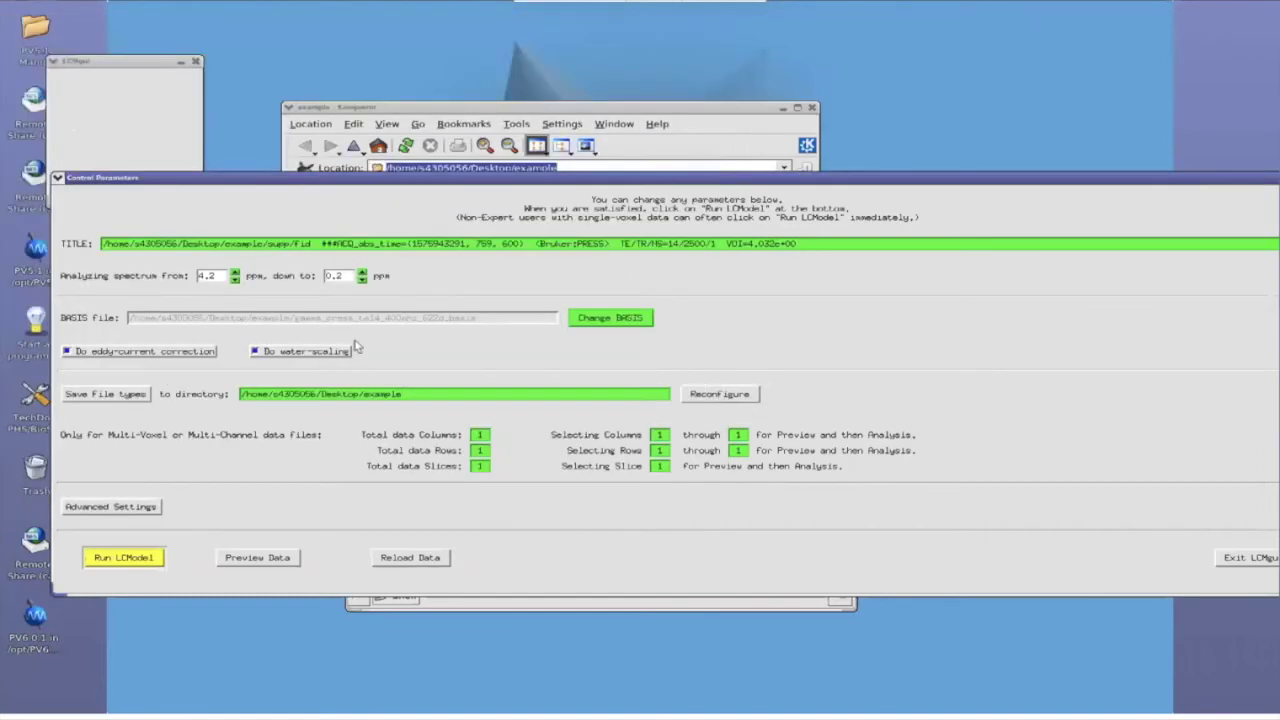
- Run LCModel with the fid file from Desktop/example/unsupp as the unsuppressed water reference, without saving the control parameter changes
{"action": "left_click", "coordinate": [124, 558]}
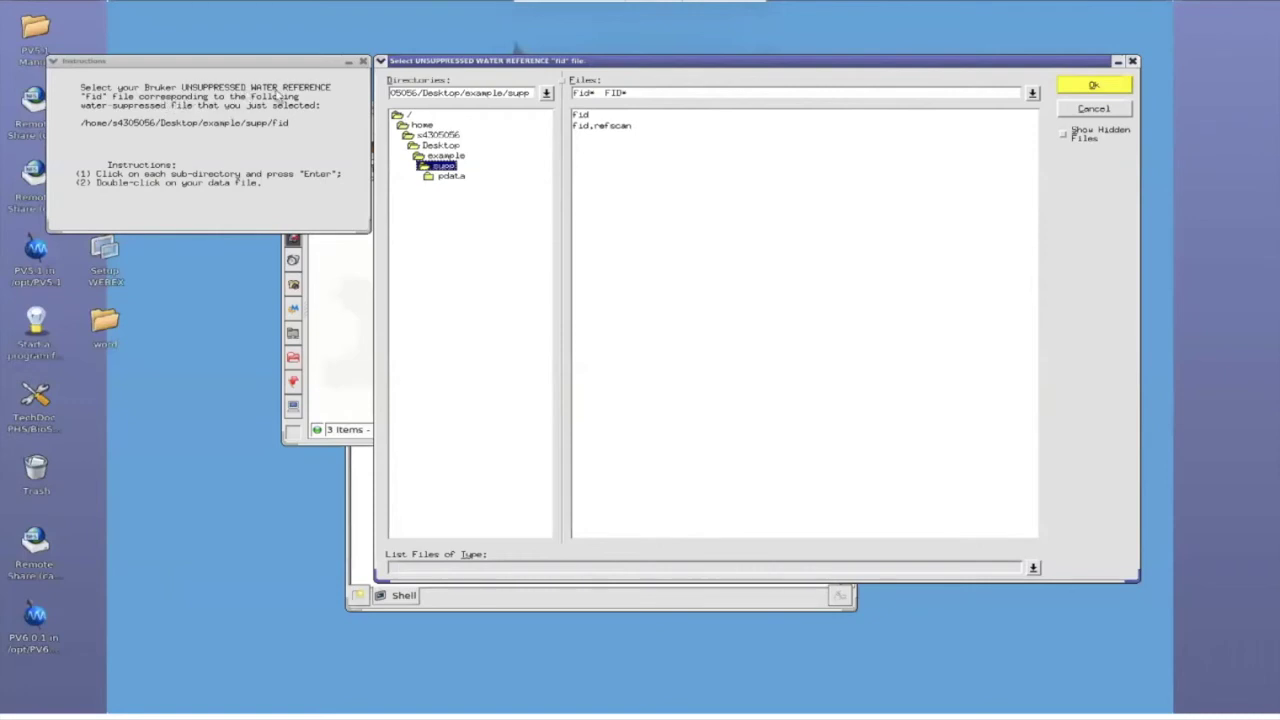
{"action": "left_click", "coordinate": [445, 157]}
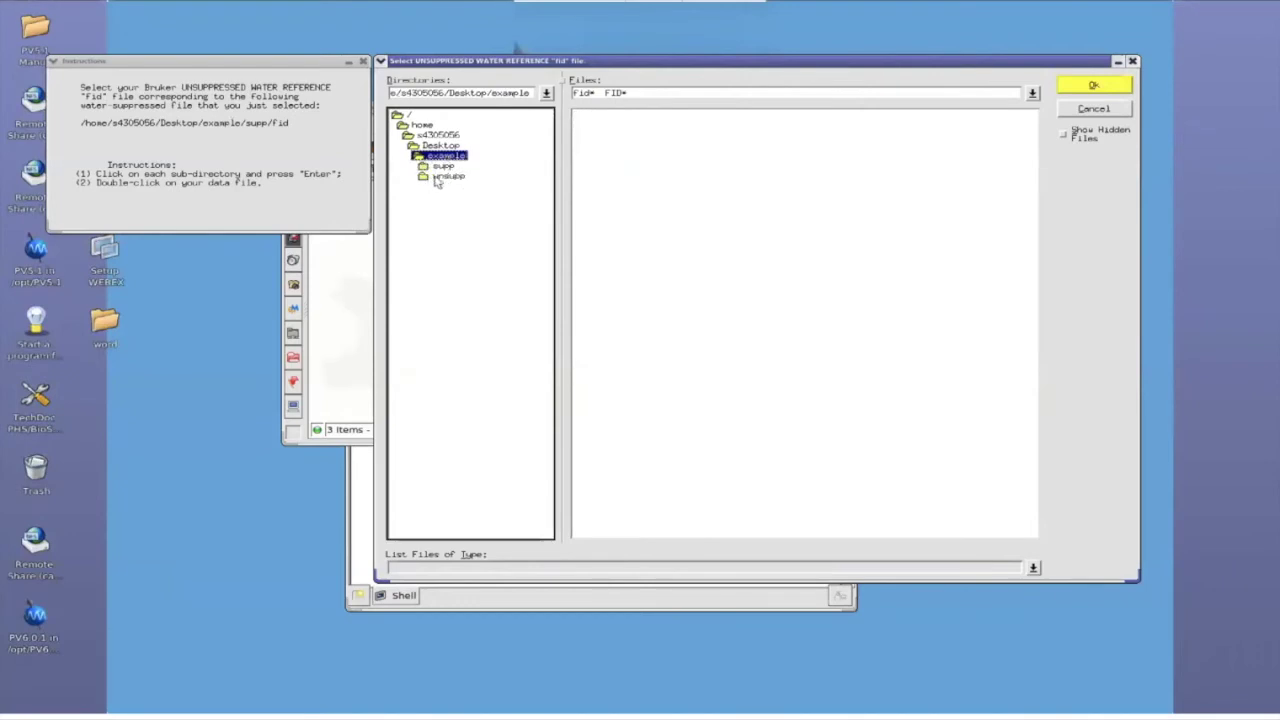
{"action": "left_click", "coordinate": [447, 177]}
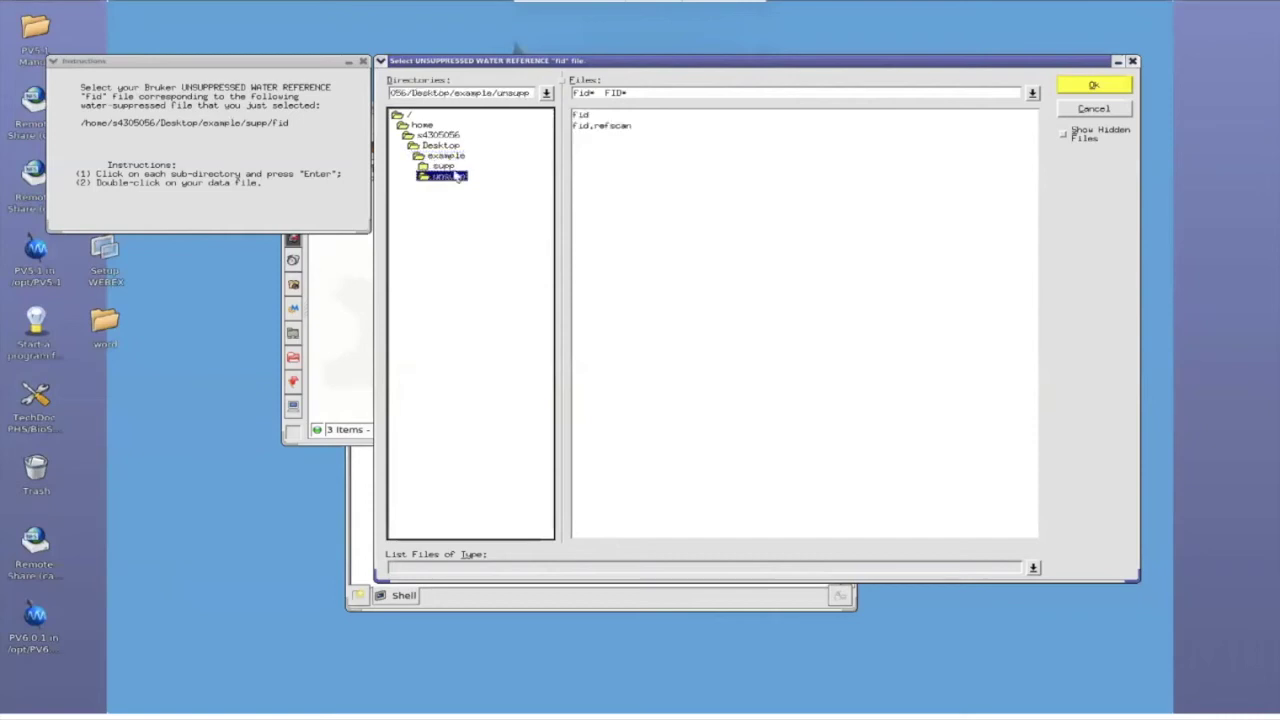
{"action": "left_click", "coordinate": [588, 116]}
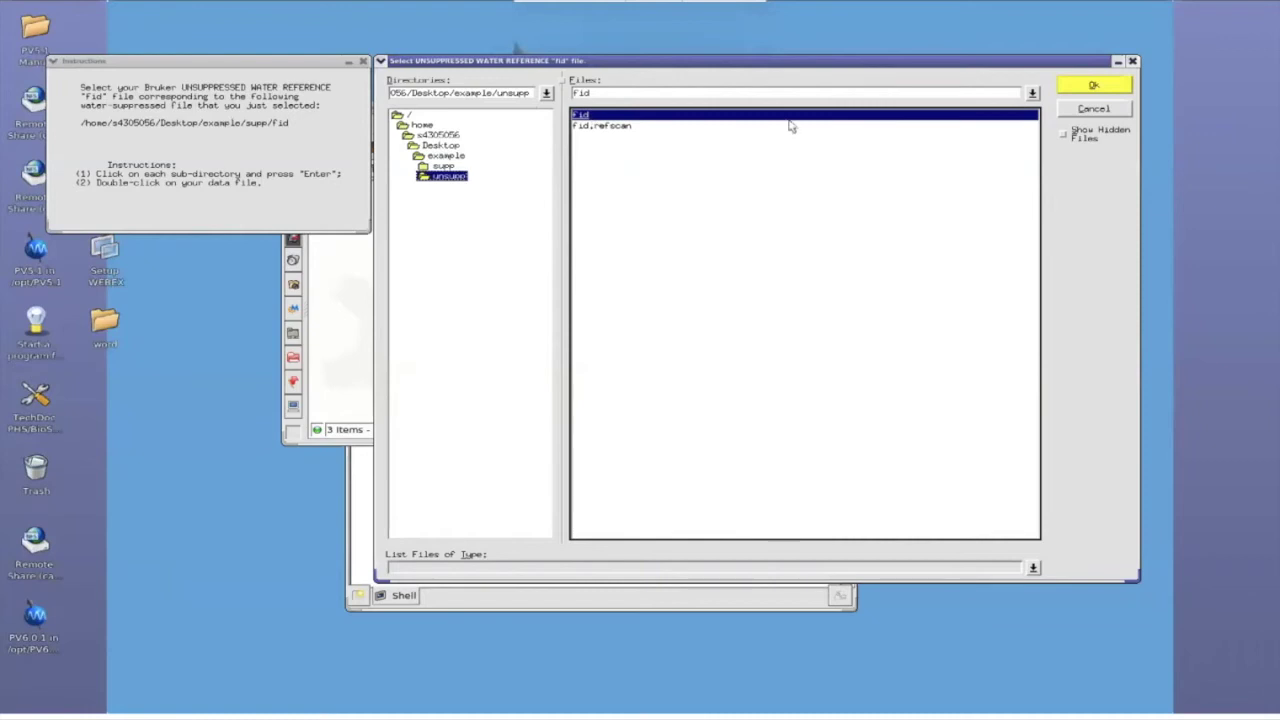
{"action": "left_click", "coordinate": [1105, 87]}
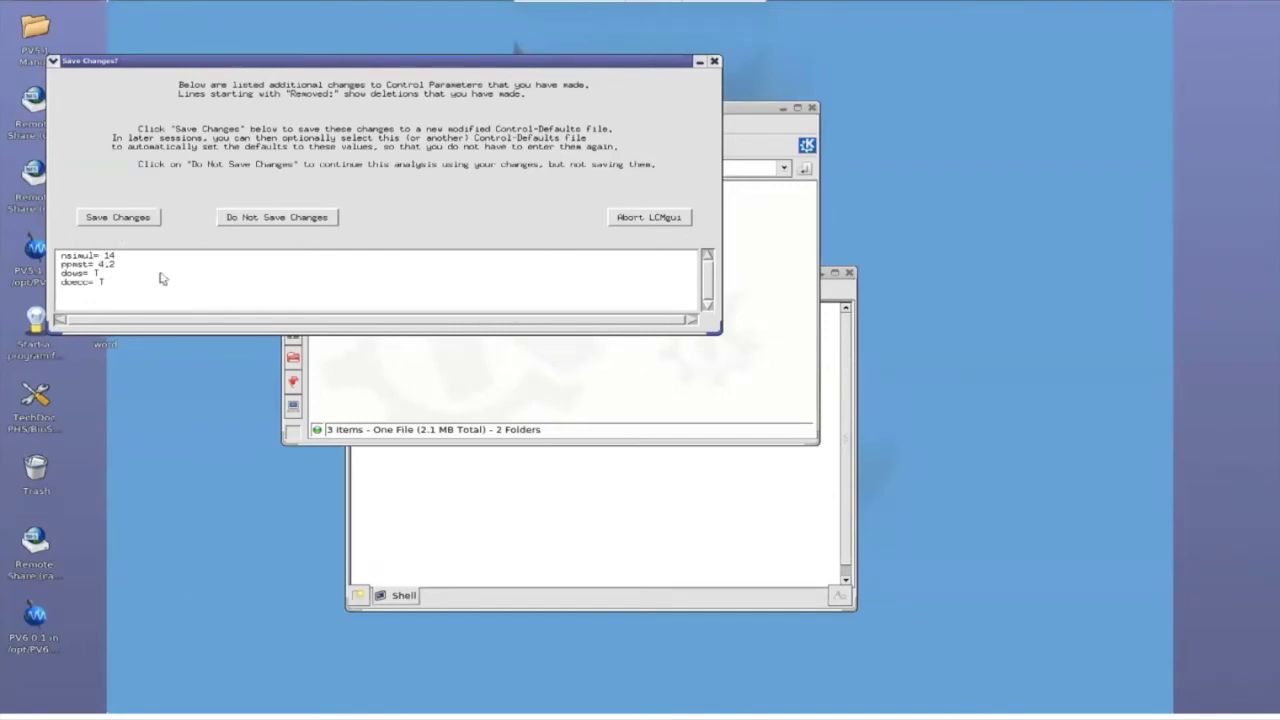
{"action": "left_click", "coordinate": [292, 222]}
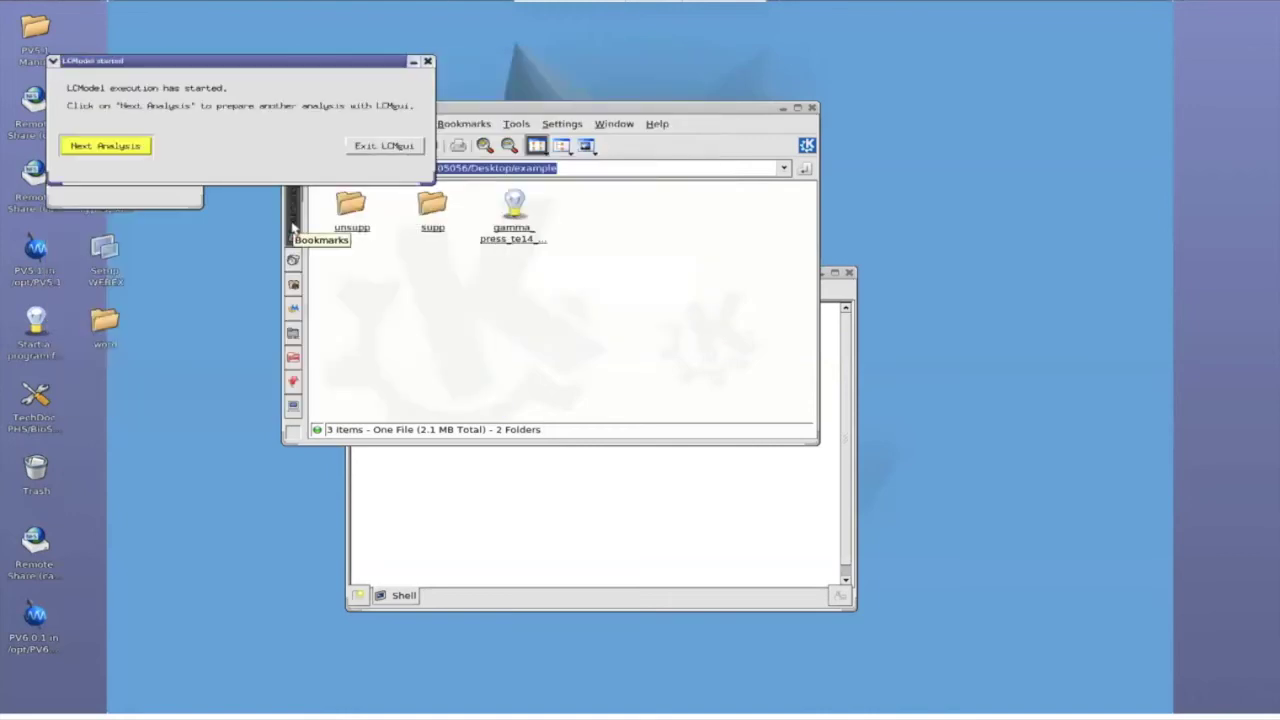
- Move the terminal window clear of the example folder window and bring the folder window to the front
{"action": "left_click", "coordinate": [479, 480]}
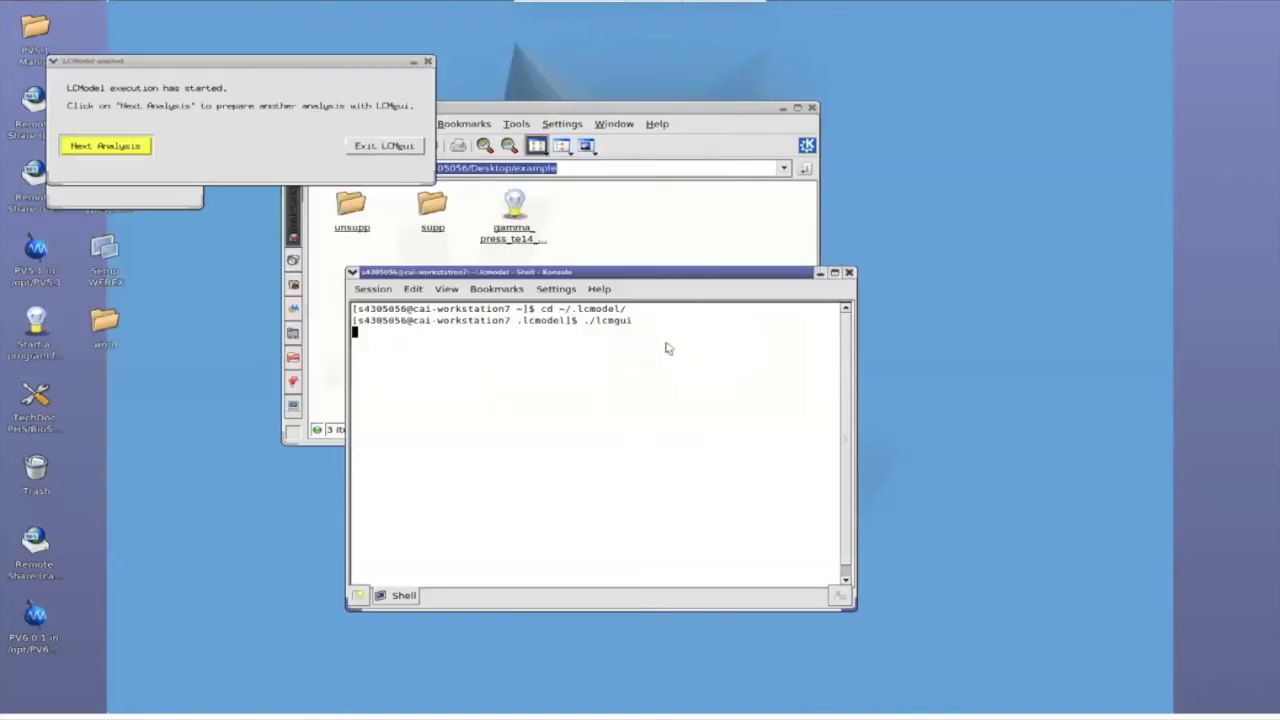
{"action": "left_click_drag", "start_coordinate": [729, 278], "coordinate": [1104, 217]}
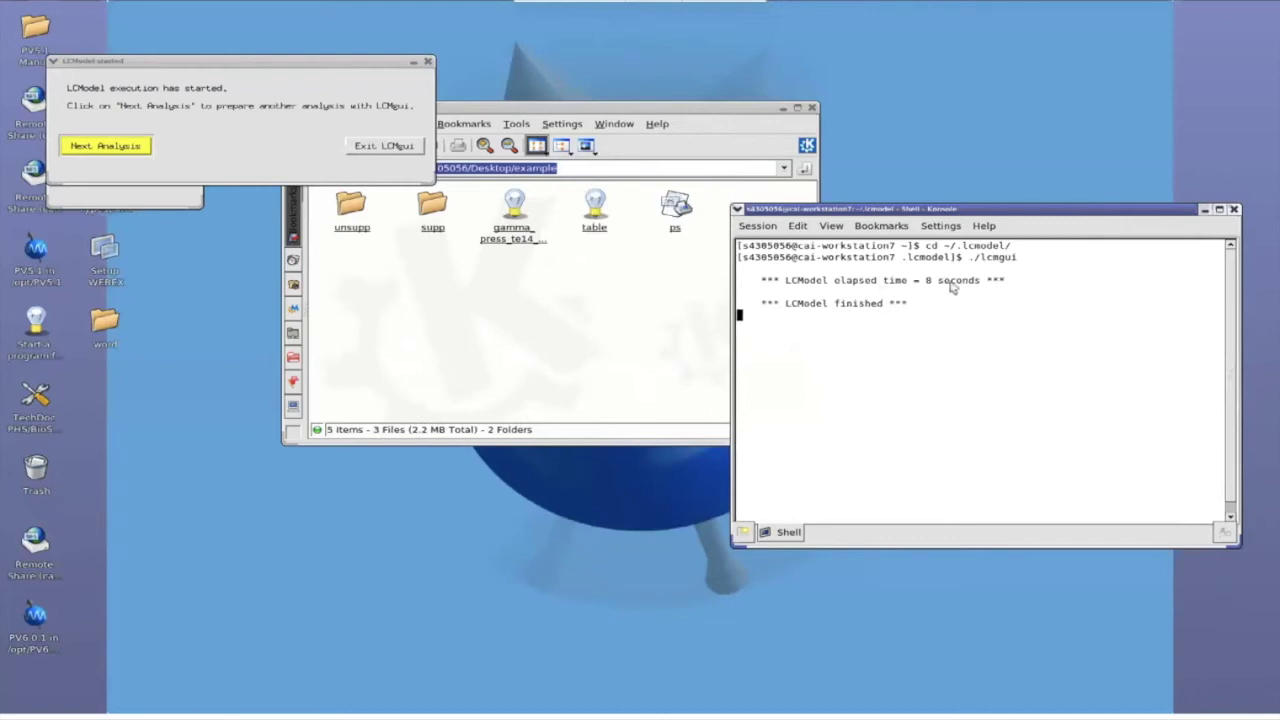
{"action": "left_click", "coordinate": [585, 312]}
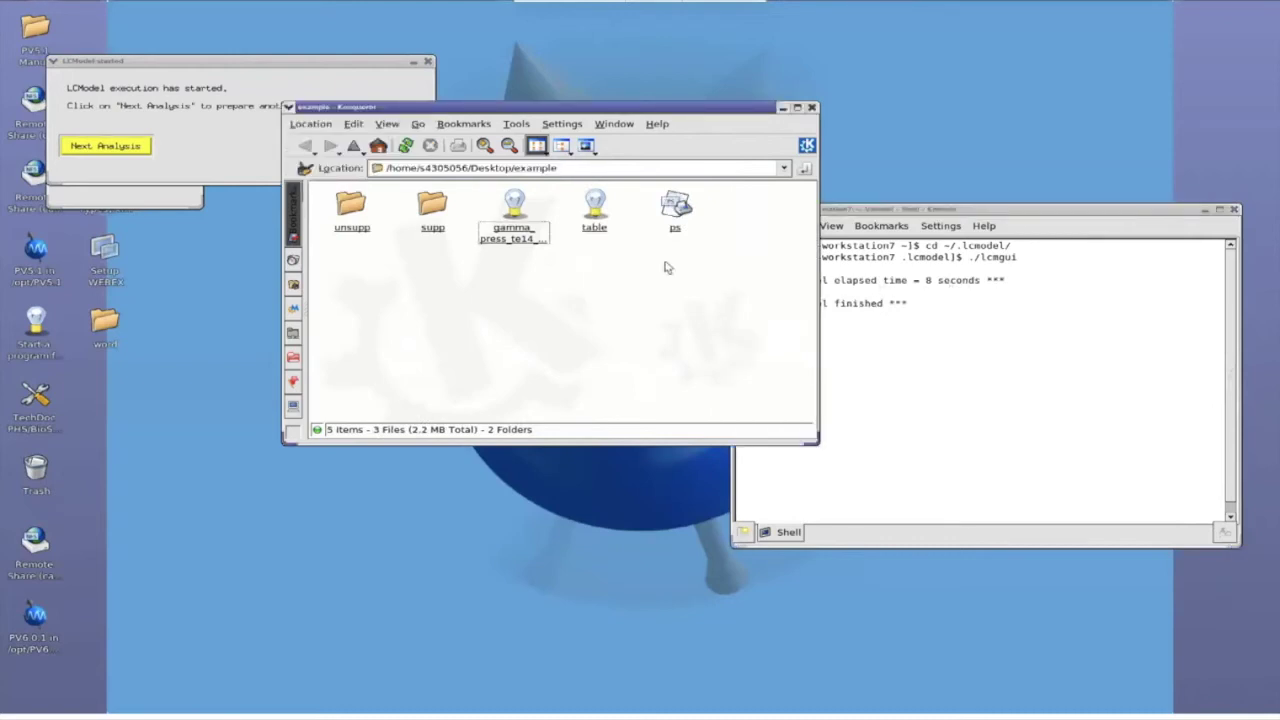
- Open the ps output file, maximise its window and set the page orientation to Seascape to examine the fitted spectrum
{"action": "left_click", "coordinate": [677, 204]}
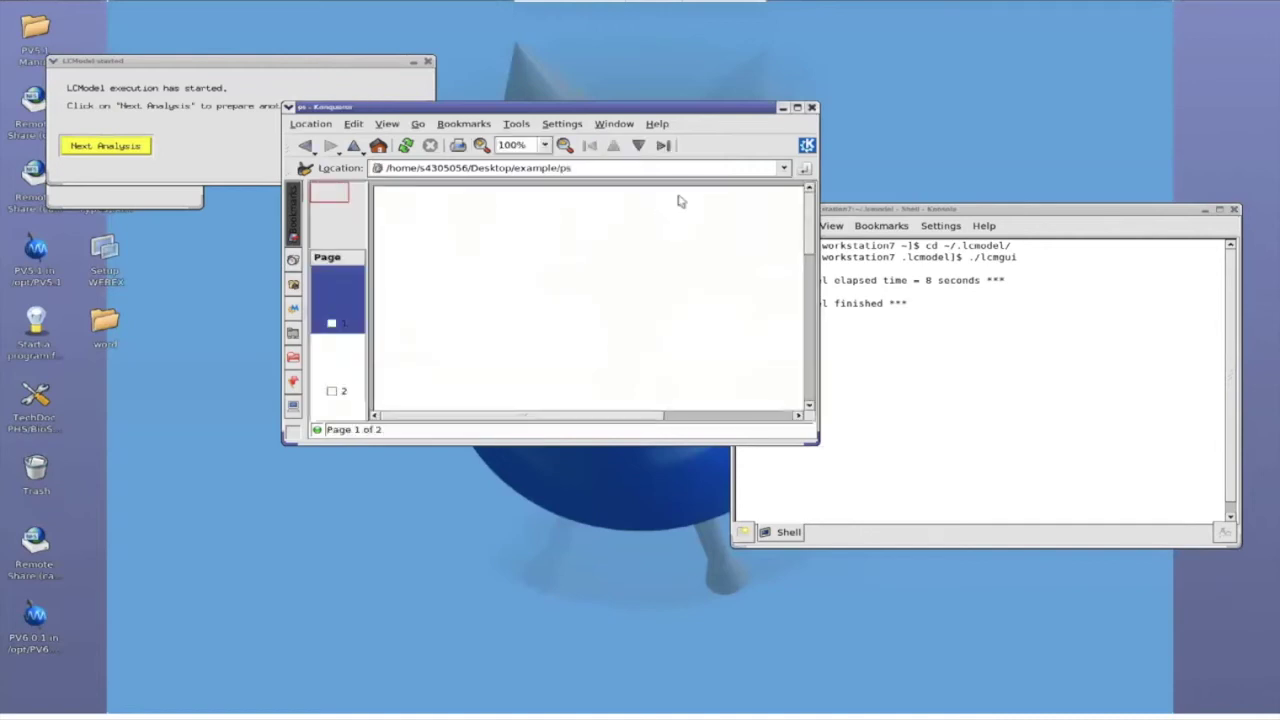
{"action": "left_click", "coordinate": [799, 110]}
{"action": "left_click", "coordinate": [106, 22]}
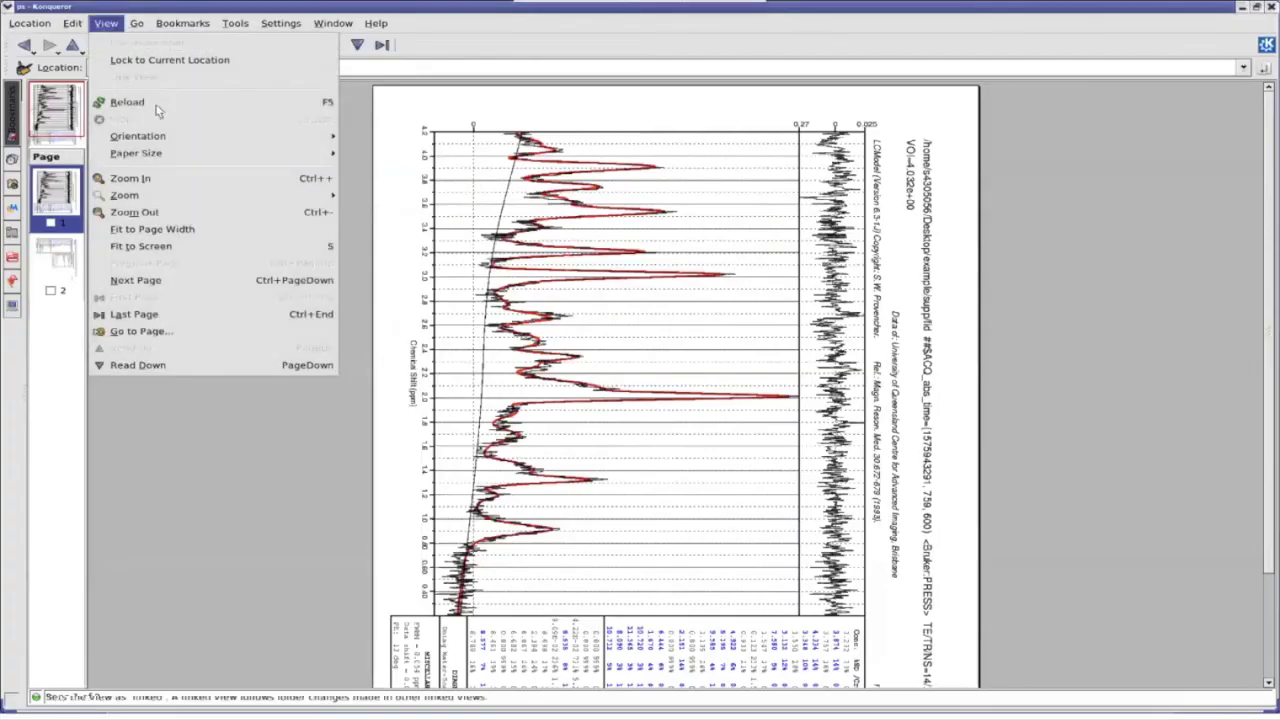
{"action": "mouse_move", "coordinate": [174, 155]}
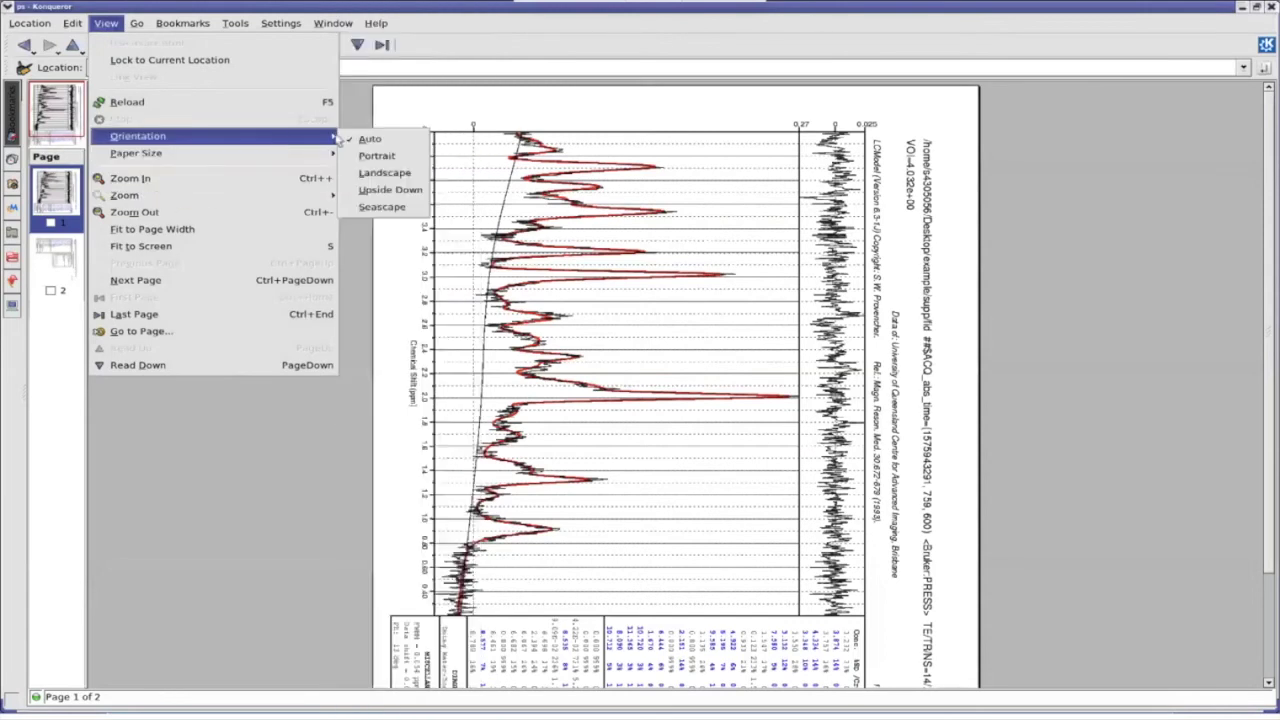
{"action": "left_click", "coordinate": [372, 207]}
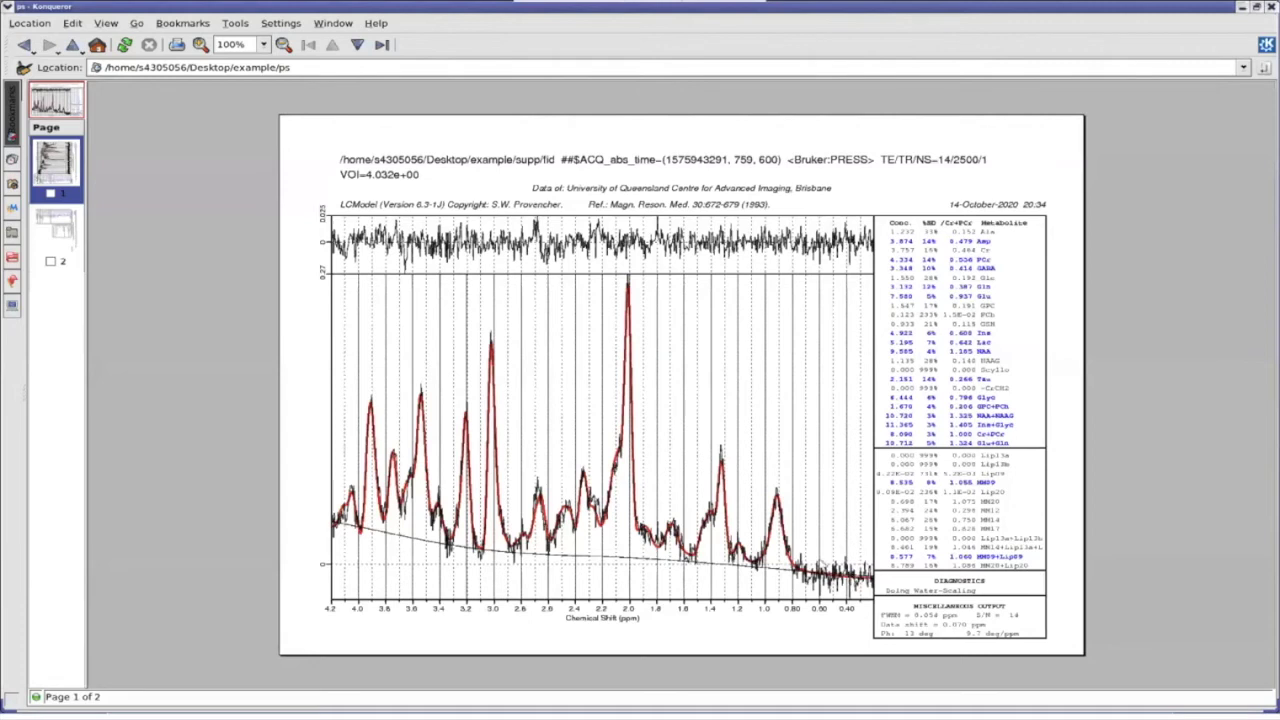
{"action": "scroll", "coordinate": [820, 565], "scroll_direction": "down", "scroll_amount": 1}
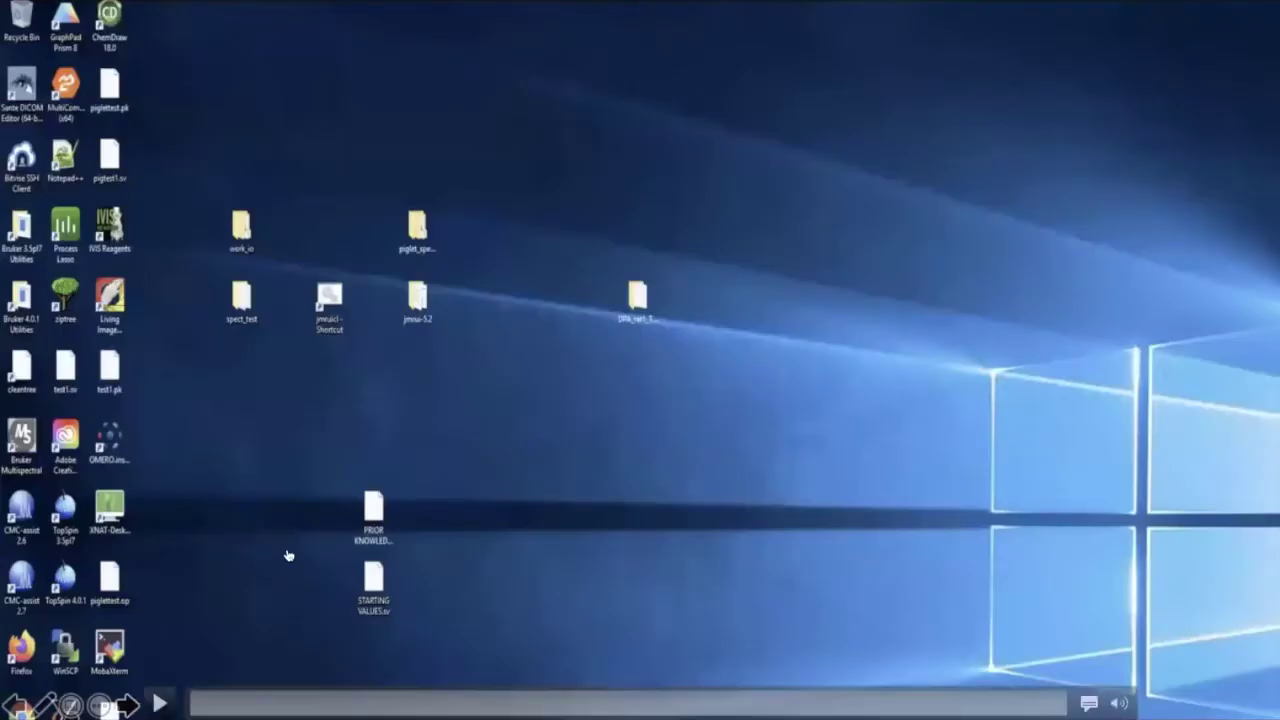
{"action": "left_click", "coordinate": [159, 703]}
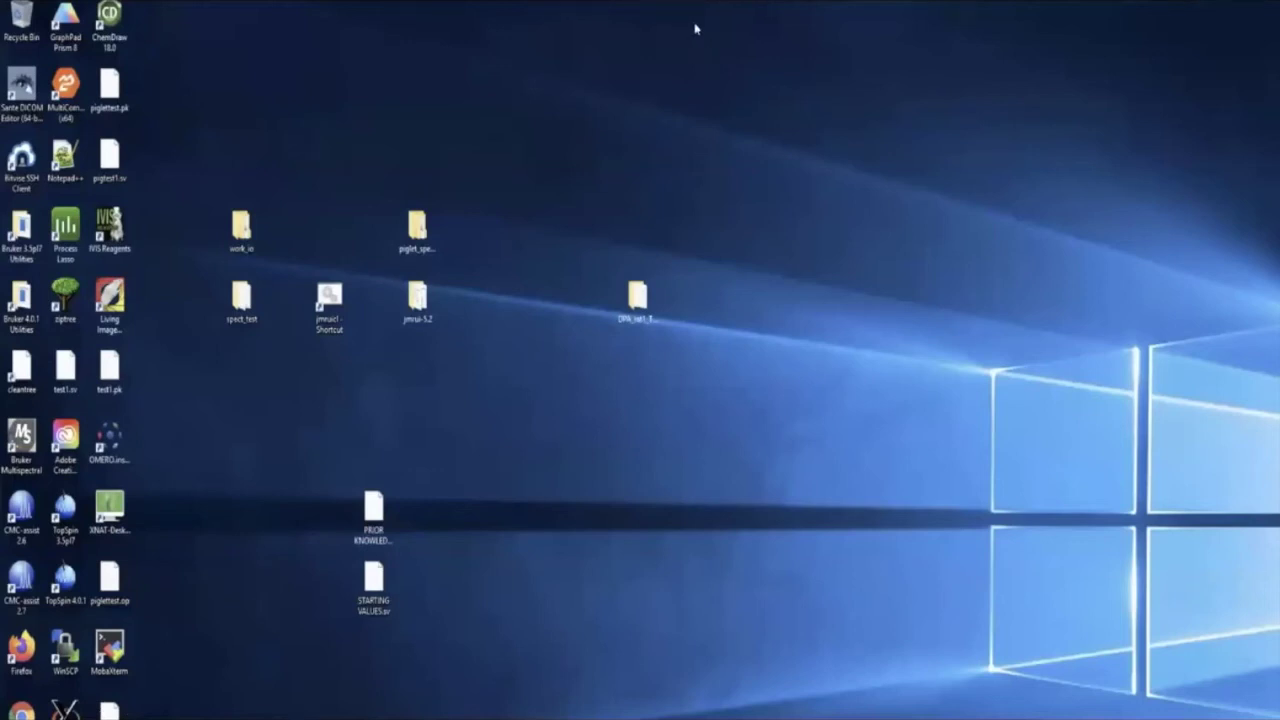
- Start jMRUI from its desktop shortcut and load 2363_1H_270.rda as a 1D time series
{"action": "left_click", "coordinate": [325, 299]}
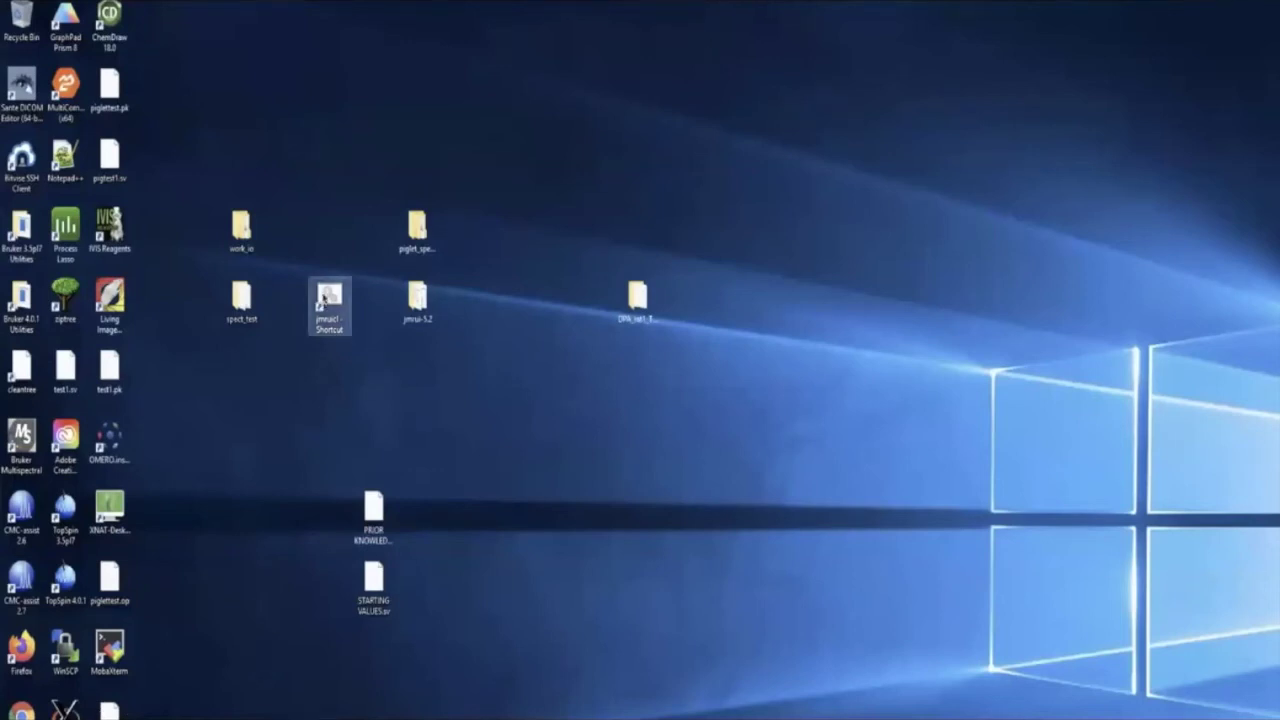
{"action": "double_click", "coordinate": [325, 297]}
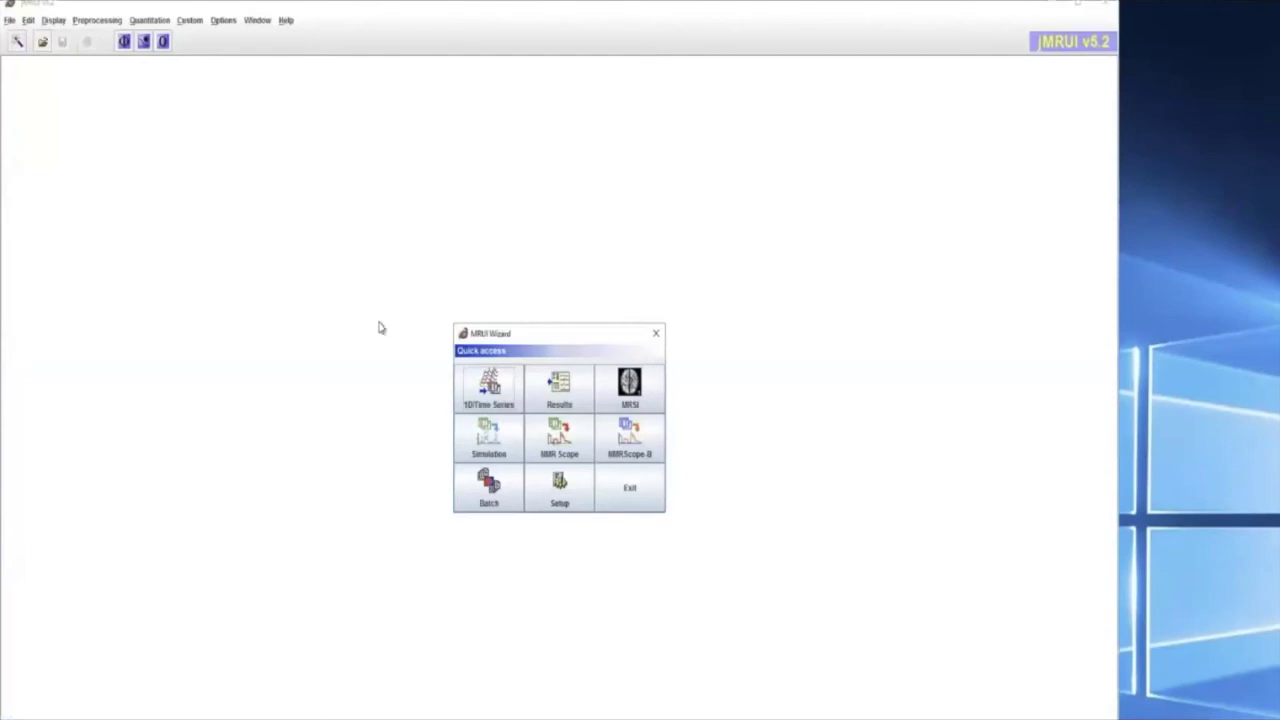
{"action": "left_click", "coordinate": [489, 386]}
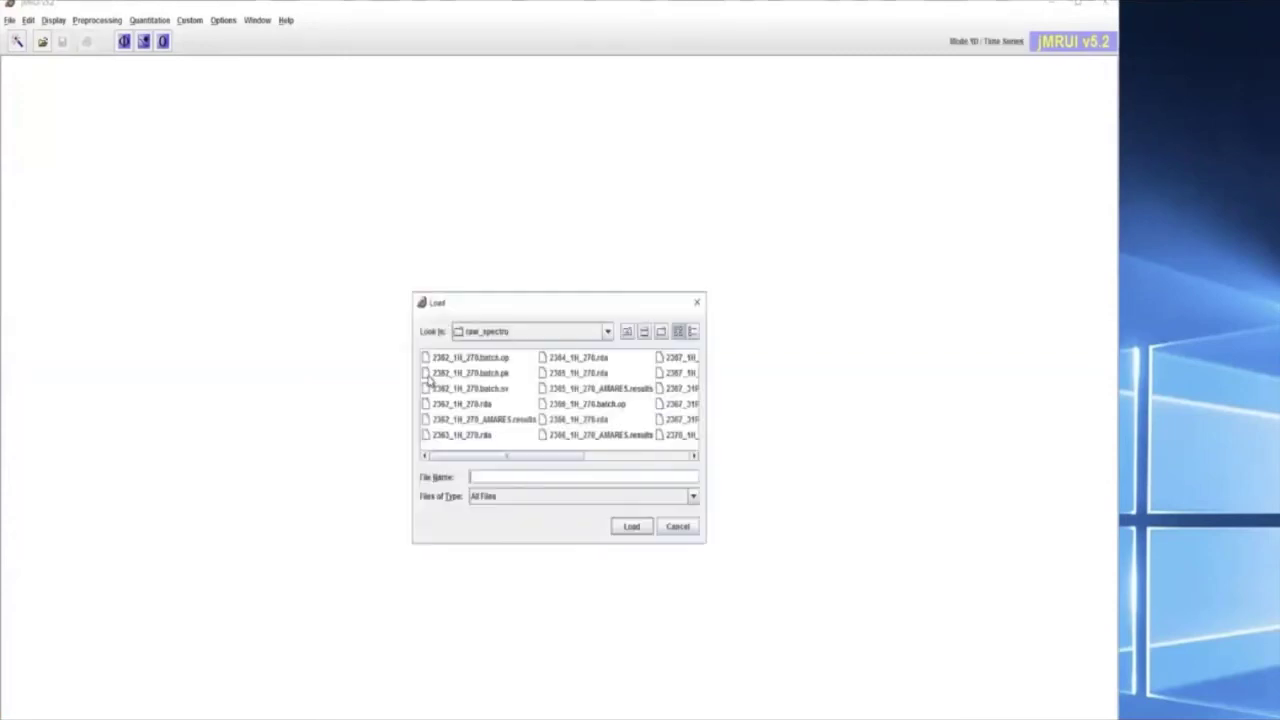
{"action": "double_click", "coordinate": [466, 437]}
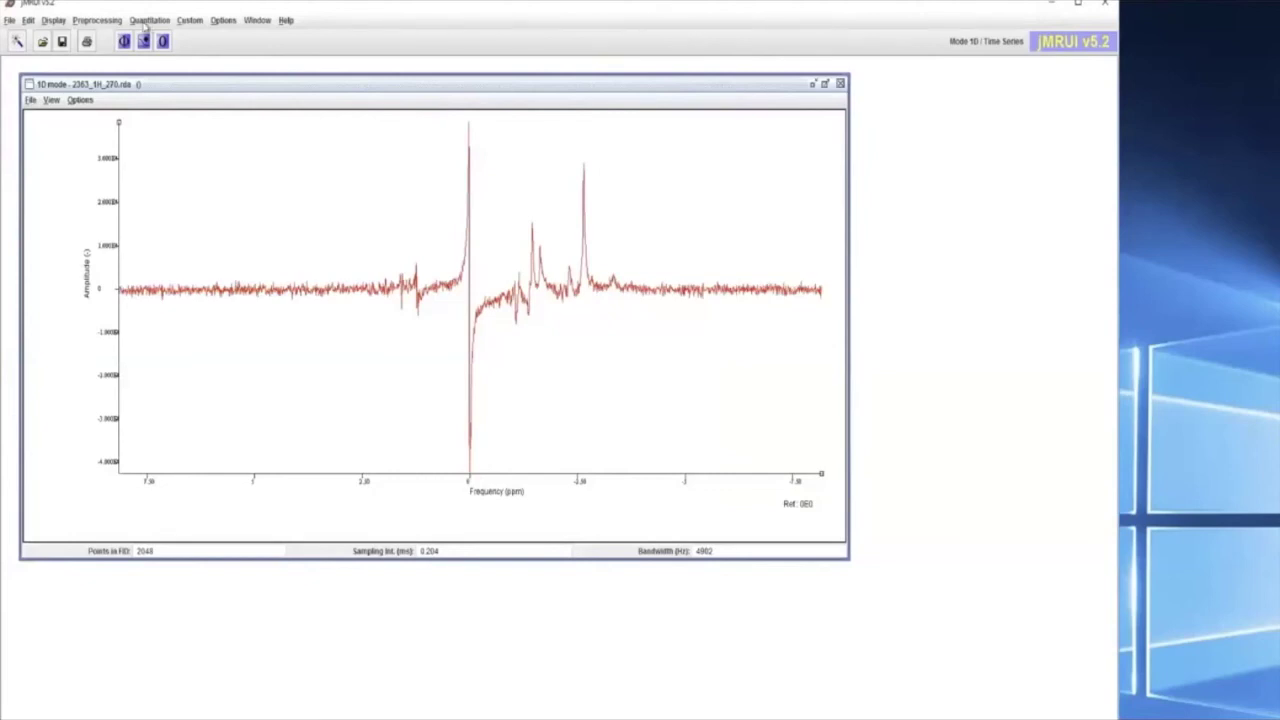
- Apodize the loaded spectrum with a Lorentzian line shape
{"action": "left_click", "coordinate": [90, 21]}
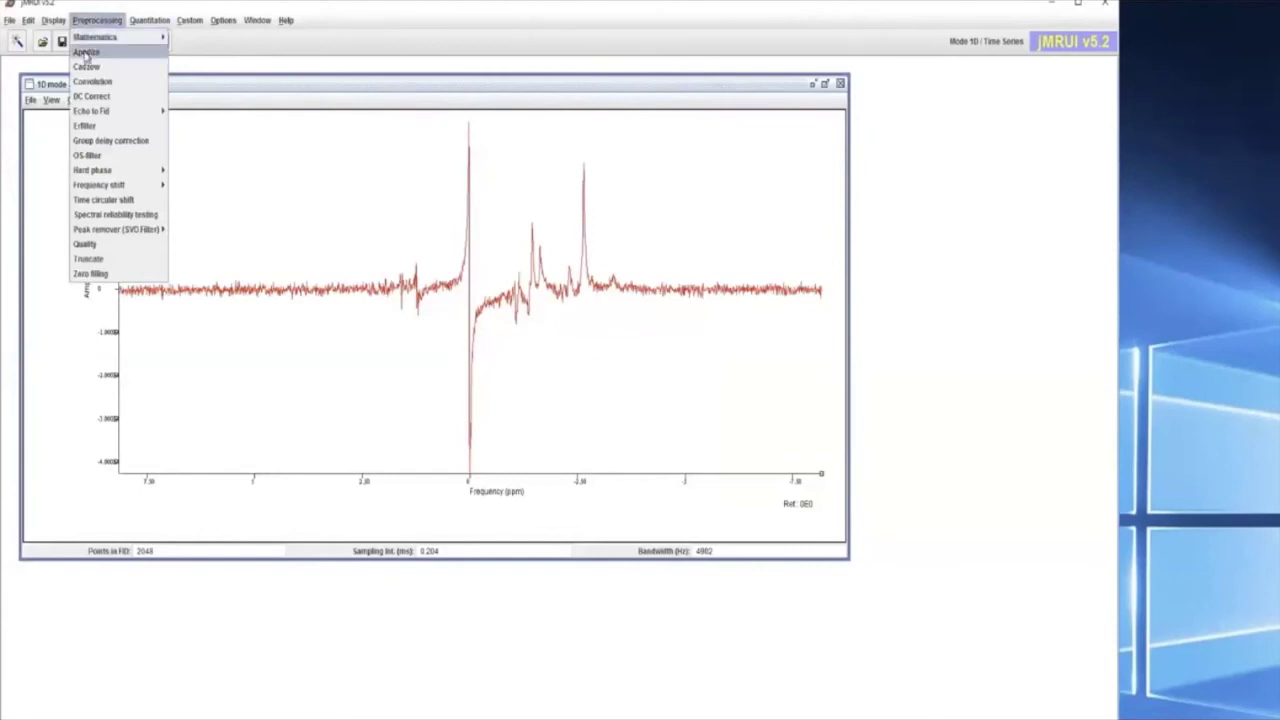
{"action": "left_click", "coordinate": [86, 52]}
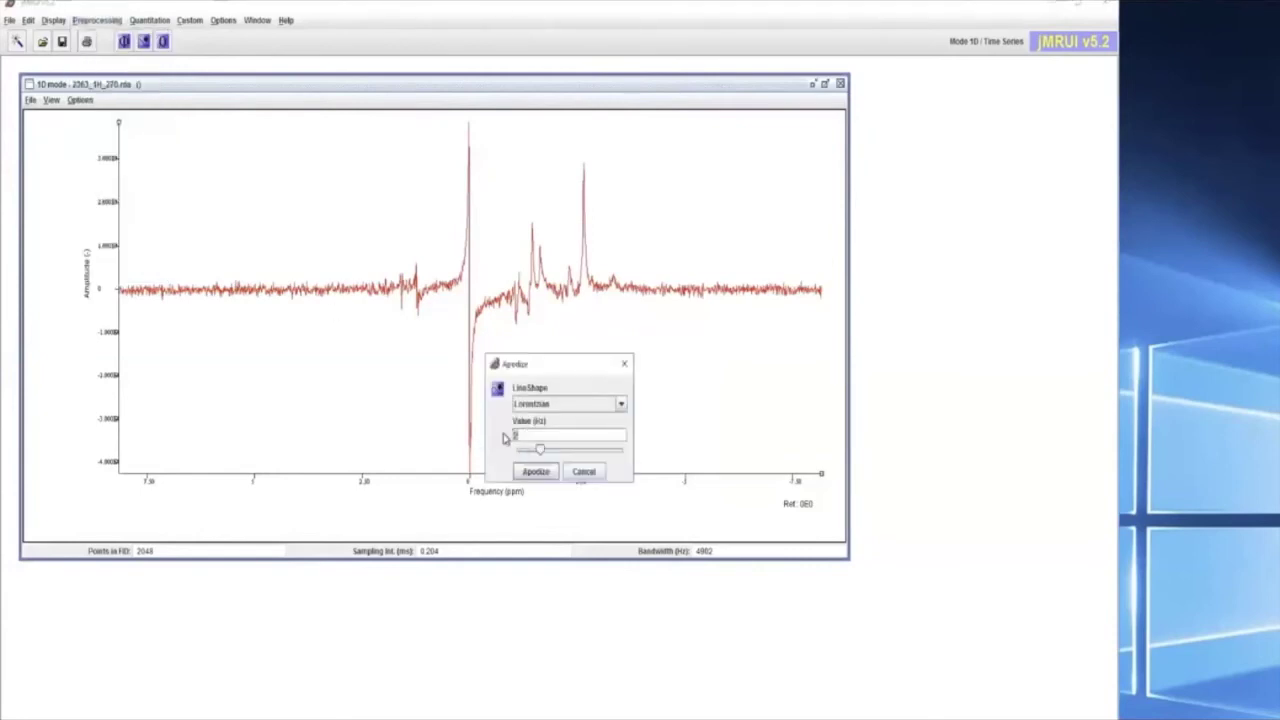
{"action": "left_click", "coordinate": [536, 472]}
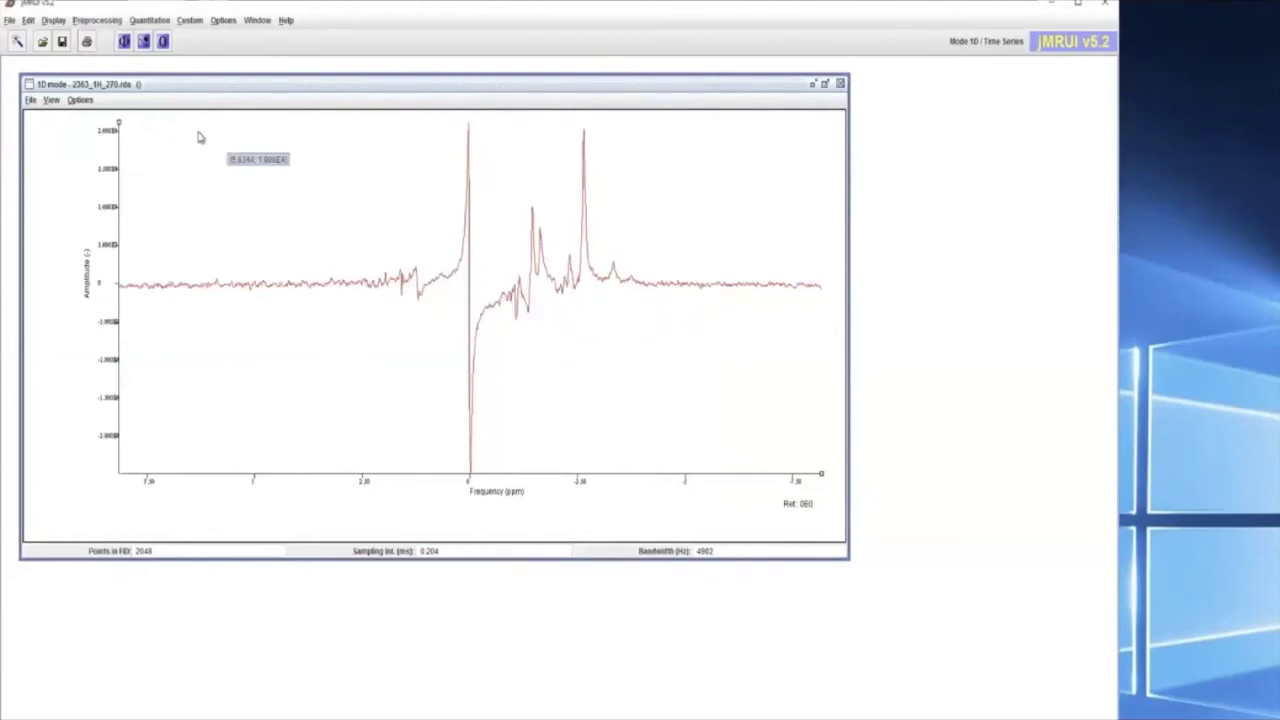
- Start a hard phase correction of the apodized spectrum
{"action": "left_click", "coordinate": [100, 20]}
{"action": "mouse_move", "coordinate": [158, 175]}
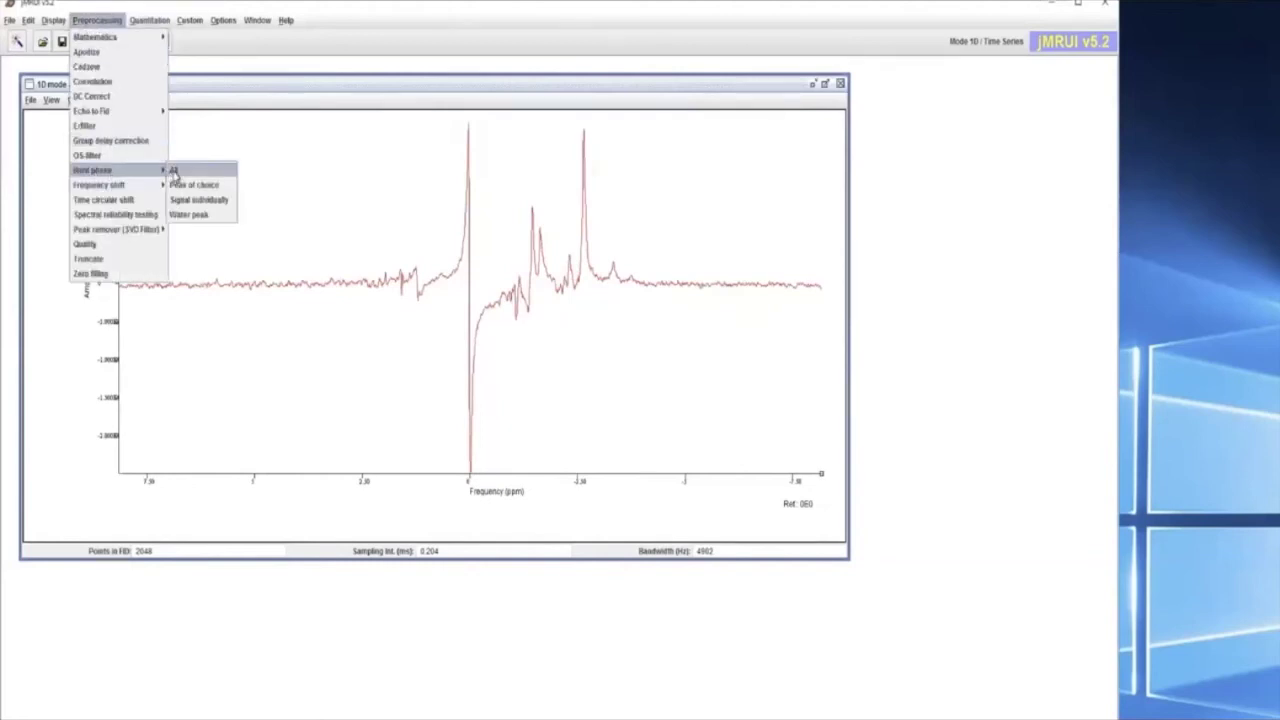